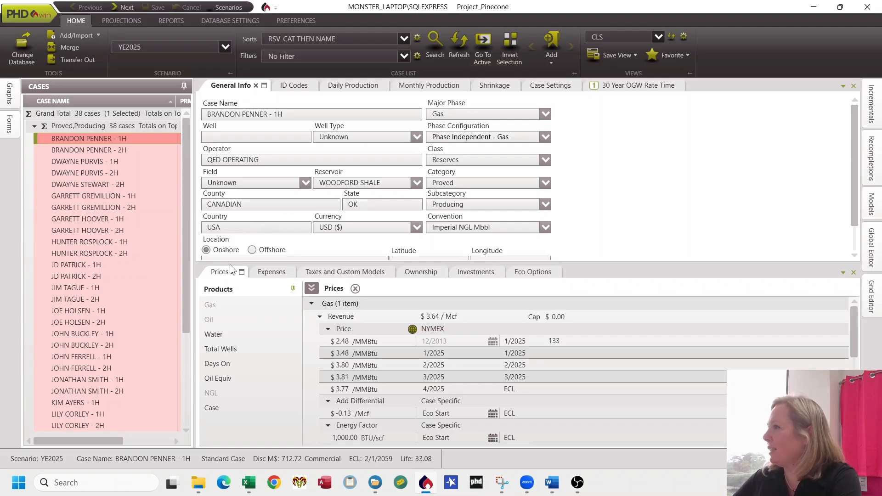
Step: Select the BRANDON PENNER - 1H case and view its 30 Year OGW Rate Time graph
left_click(105, 321)
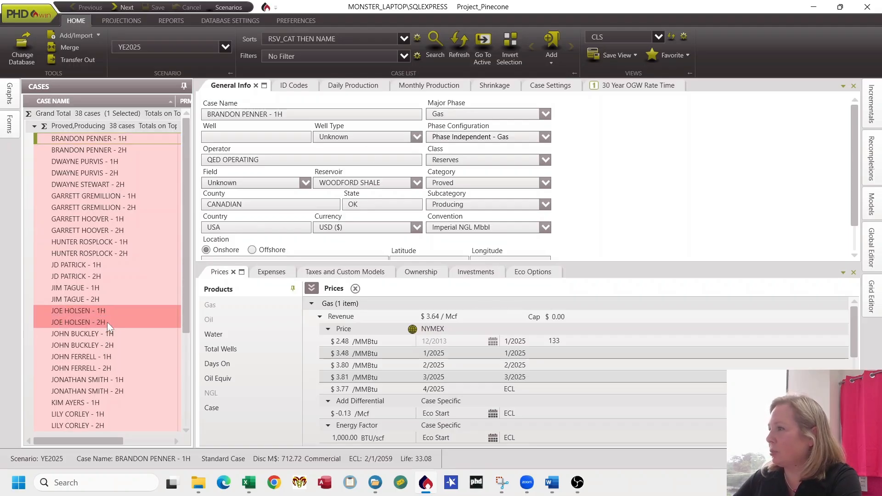
left_click(138, 139)
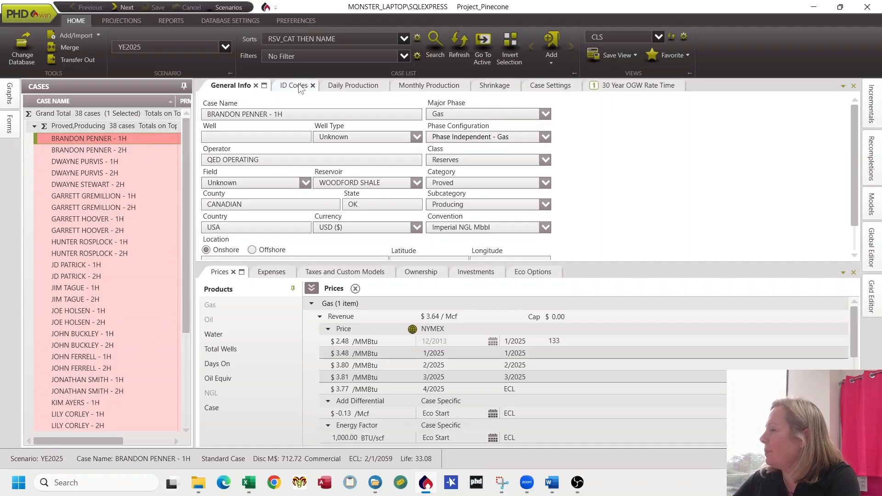
left_click(621, 90)
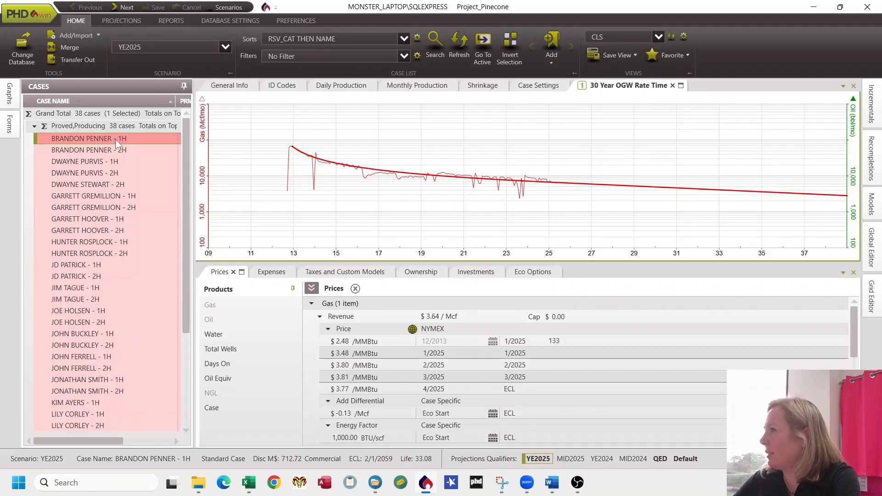
left_click_drag(115, 139, 217, 193)
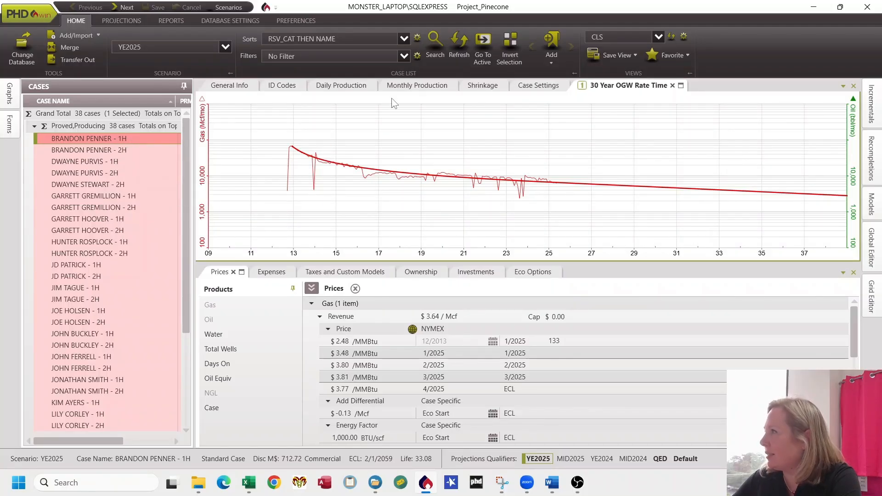
Step: Review the case's monthly gas production history through 2025, then return to the rate-time graph
left_click(418, 86)
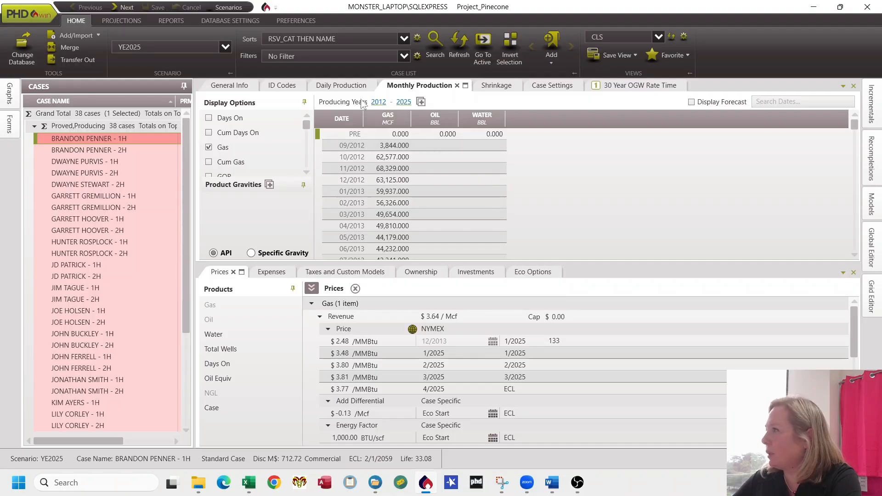
scroll(412, 223, "down", 3)
scroll(412, 223, "down", 20)
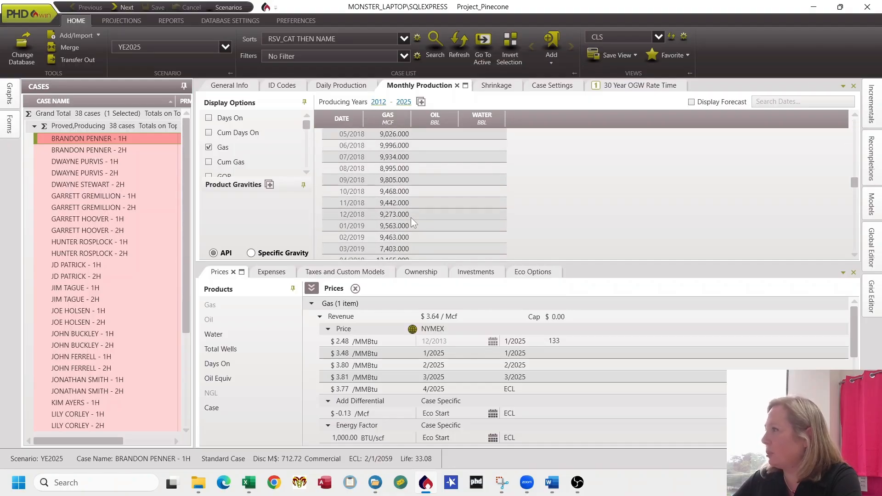
scroll(409, 217, "down", 18)
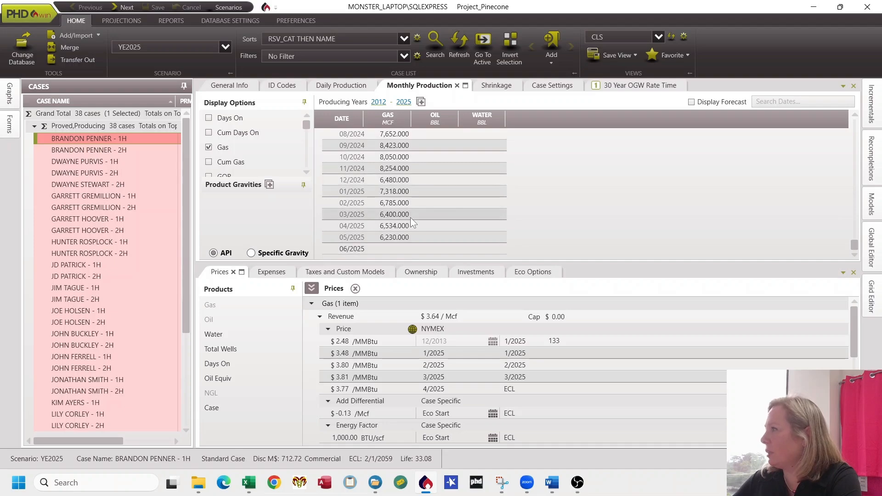
left_click(625, 85)
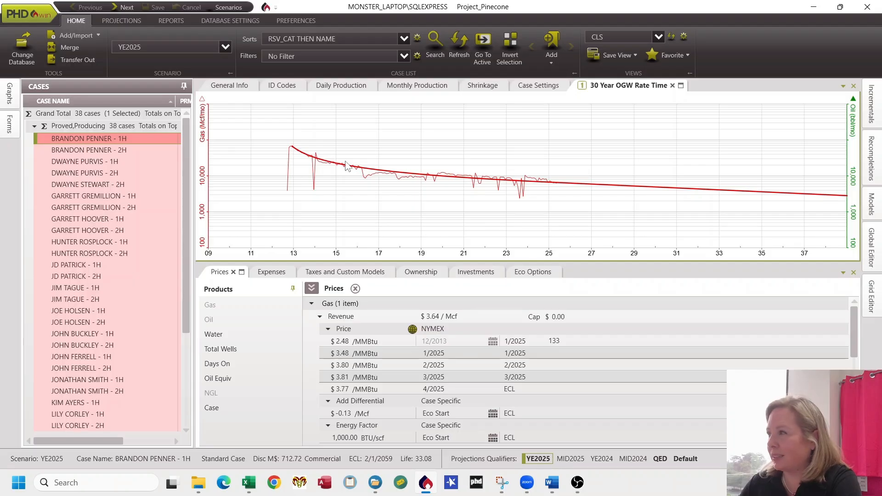
right_click(93, 141)
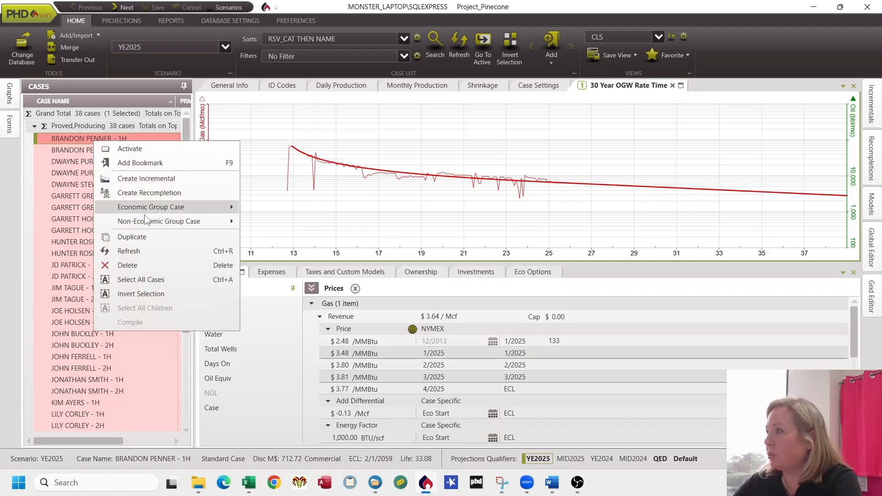
left_click(151, 236)
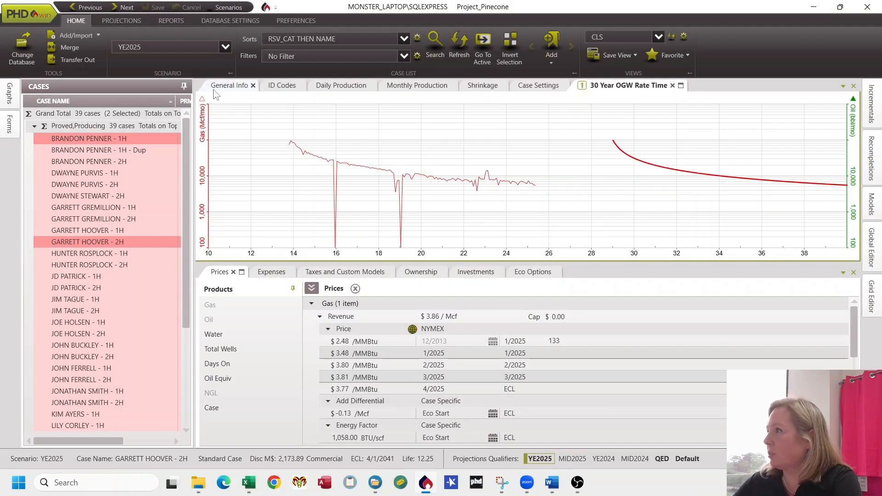
Step: Open the duplicate case's general info and rename it BRANDON PENNER - 1H - Workover Test
left_click(145, 150)
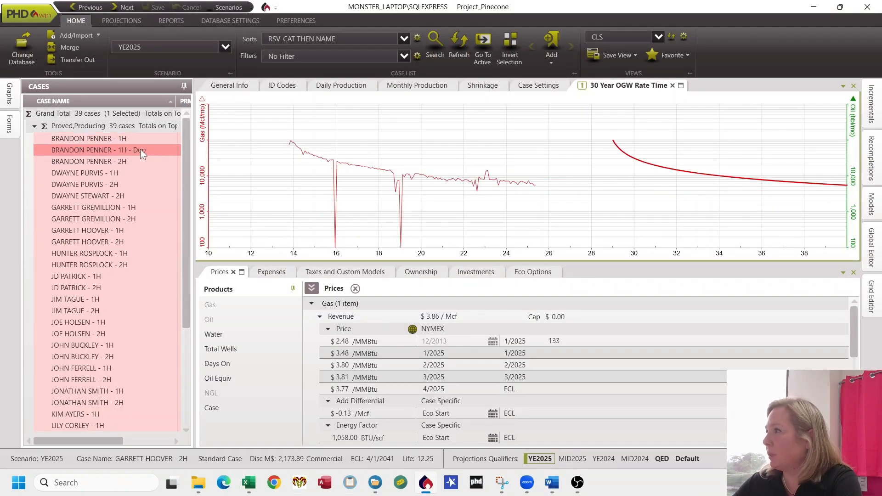
left_click(230, 86)
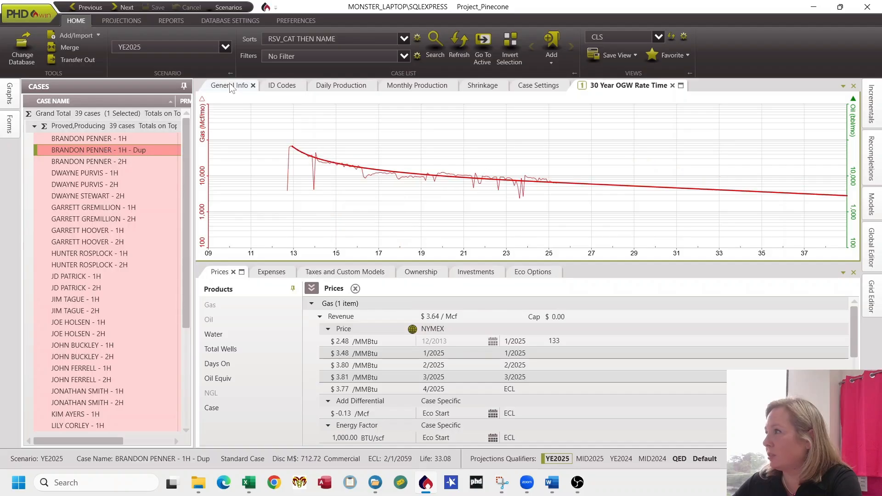
left_click(315, 117)
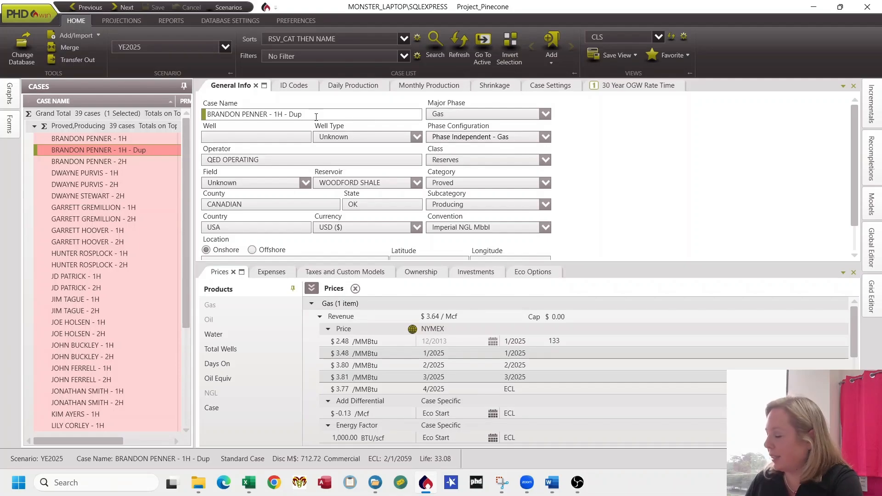
key("BackSpace")
key("BackSpace")
key("BackSpace")
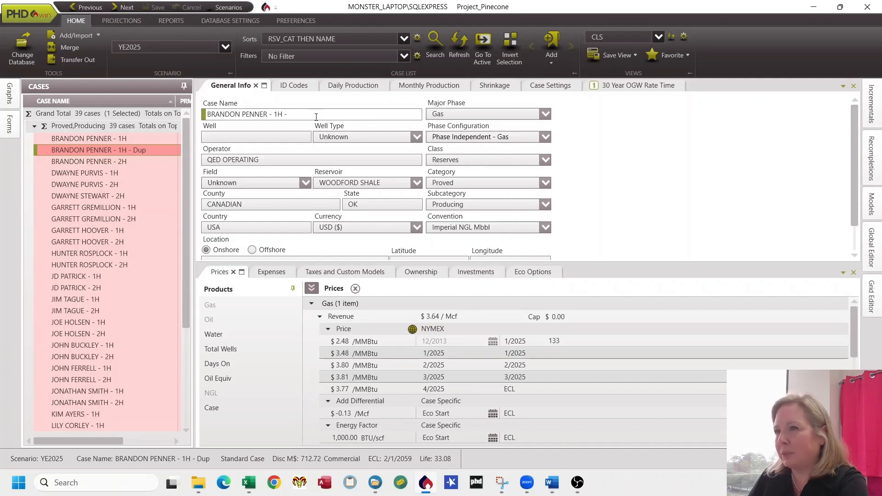
type("Workover T")
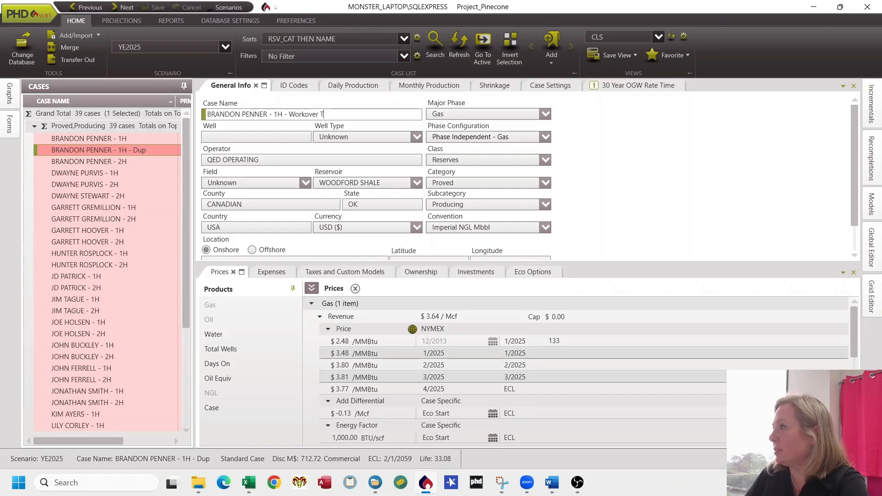
type("est")
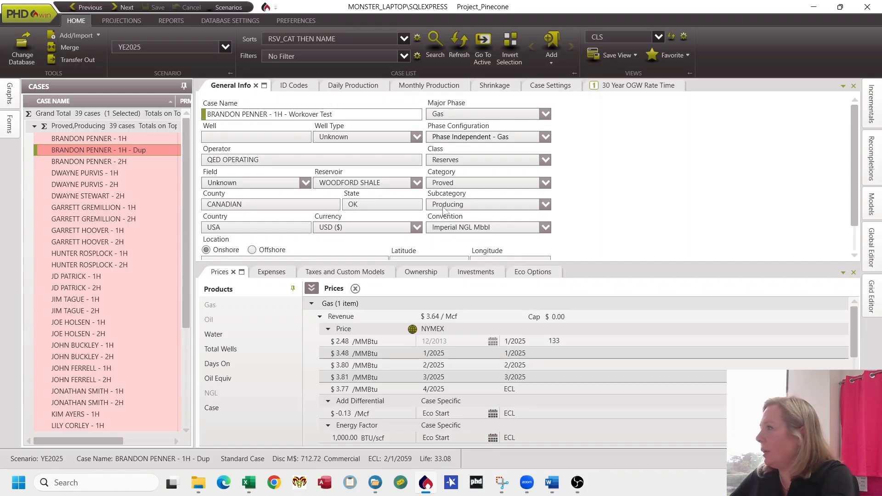
Step: Set the duplicate case's subcategory to Non-Producing, save the change and refresh the case list
left_click(520, 205)
left_click(497, 244)
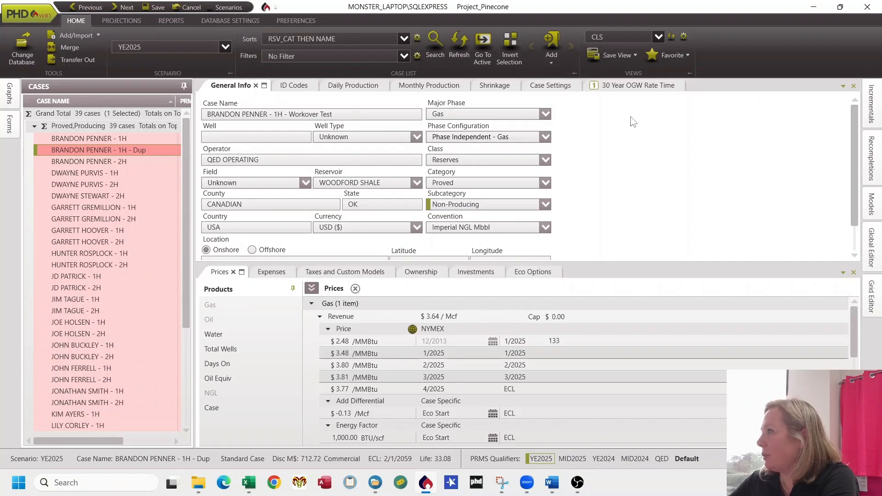
left_click(154, 8)
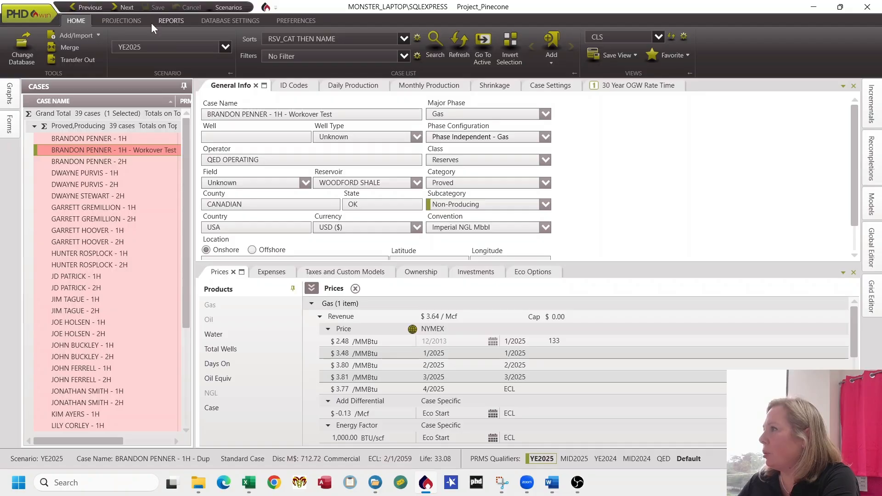
left_click(465, 43)
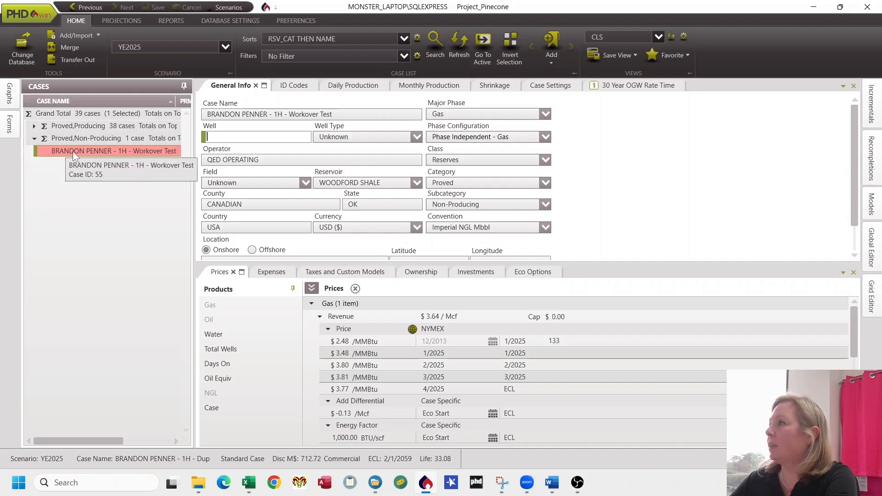
Step: Expand the Proved,Producing group to view the original case's rate-time graph, then collapse the group
left_click(34, 125)
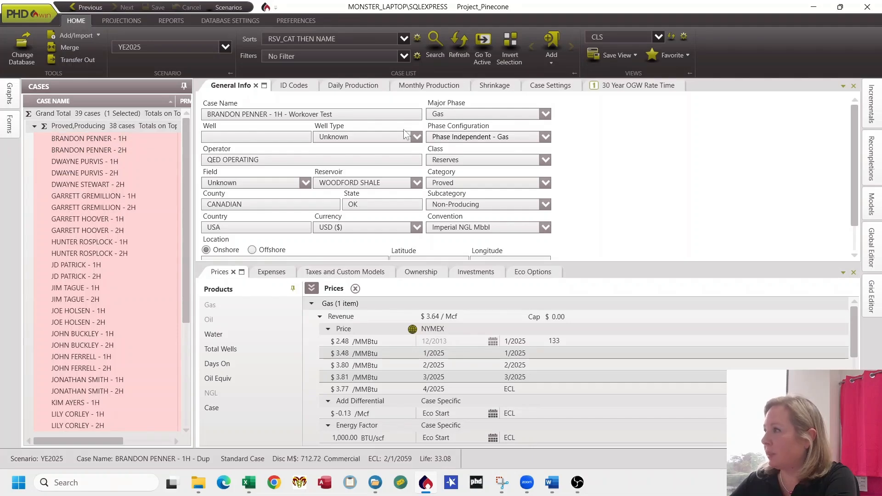
left_click(634, 85)
left_click(82, 151)
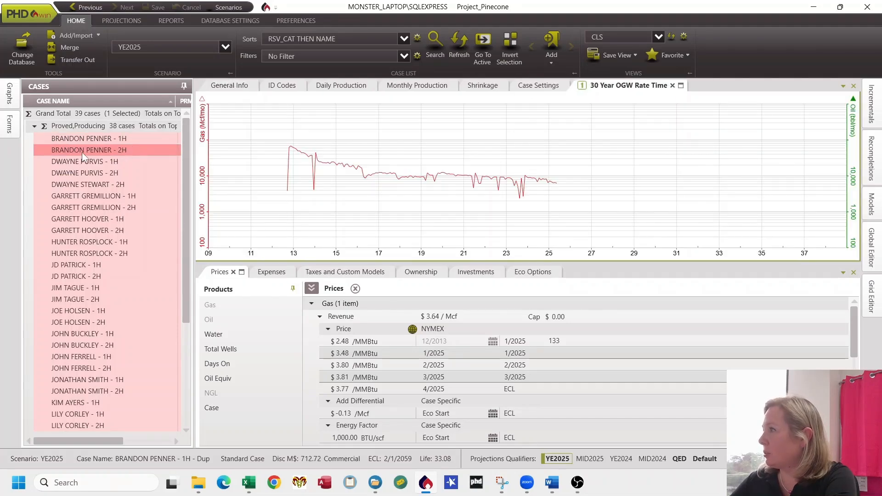
left_click(34, 126)
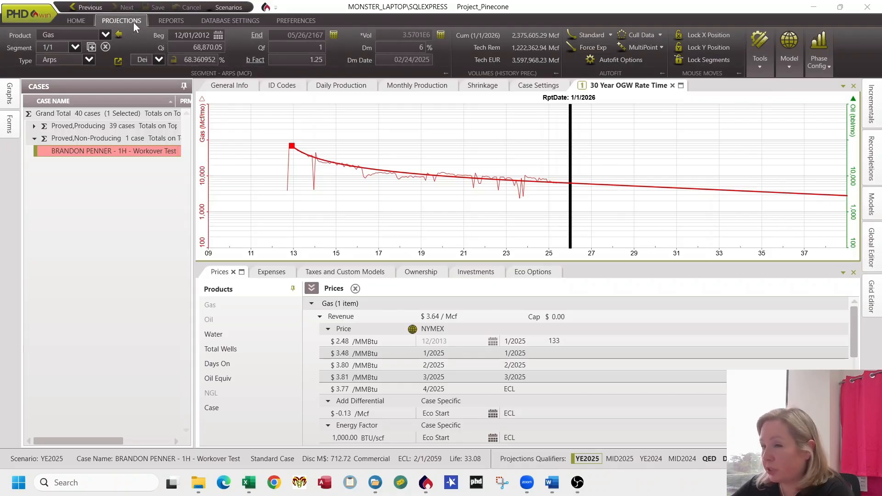
Step: Start the Walk tool on the Workover Test case's rate-time graph and set the walk date to 01/01/2027
left_click(760, 68)
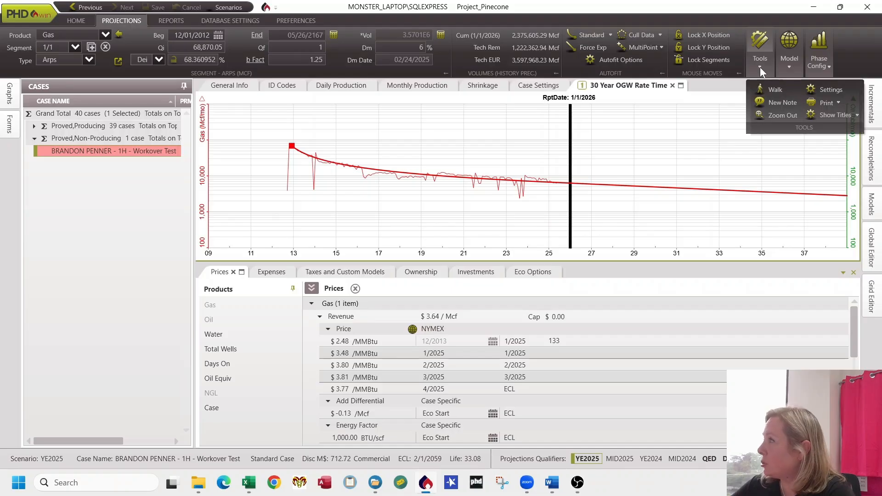
left_click(776, 90)
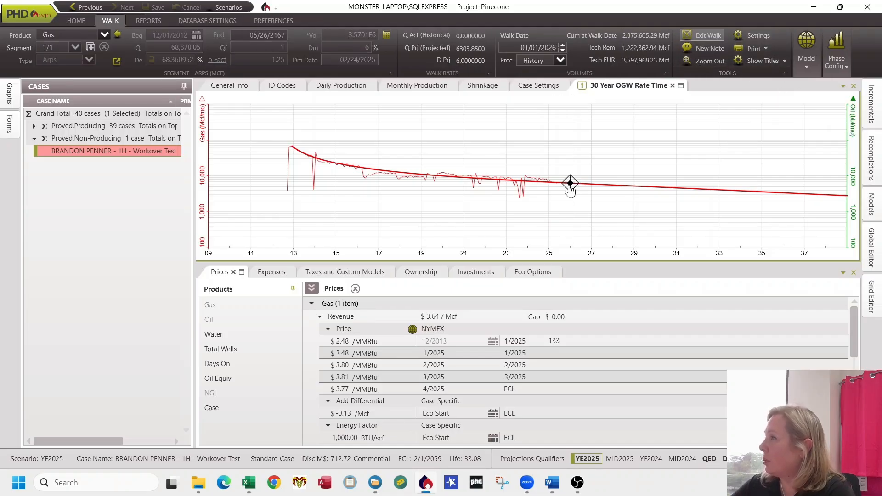
mouse_move(569, 190)
left_mouse_down()
mouse_move(677, 187)
mouse_move(578, 184)
left_mouse_up()
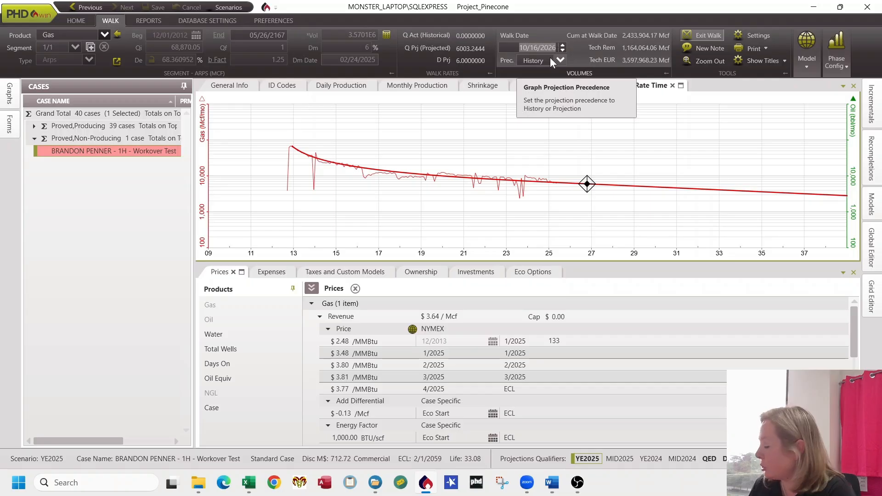
type("01/01/")
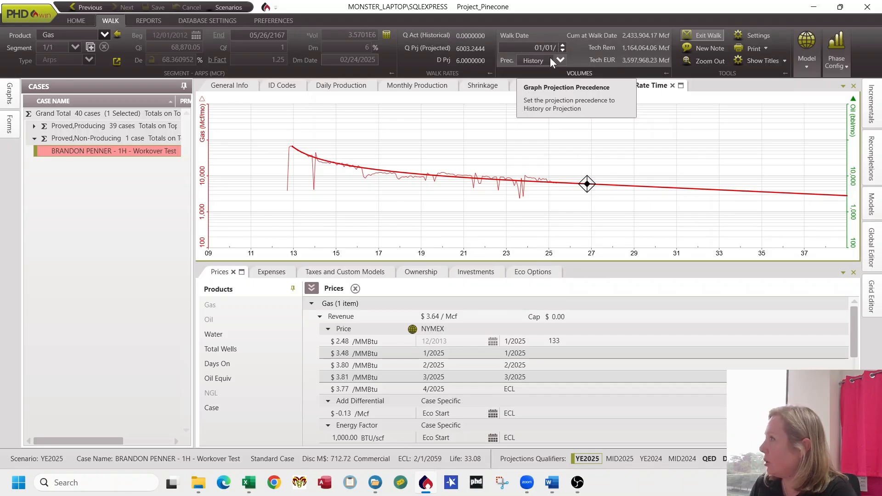
type("2027")
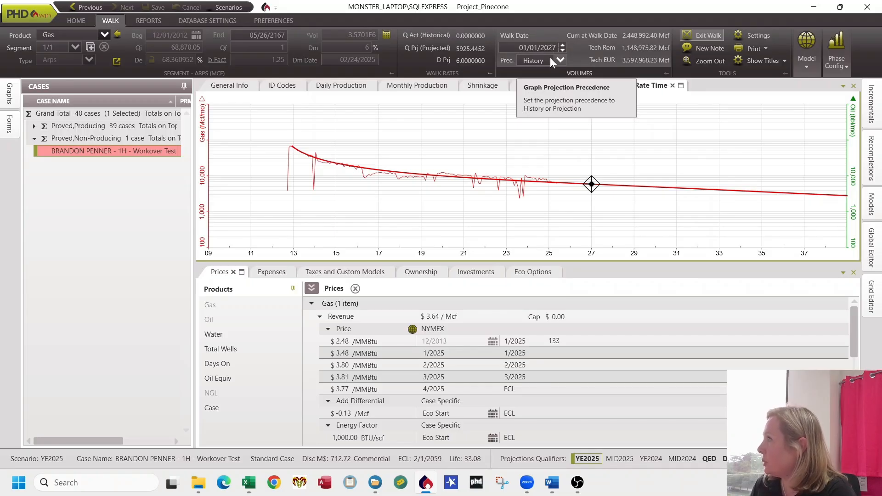
key("Return")
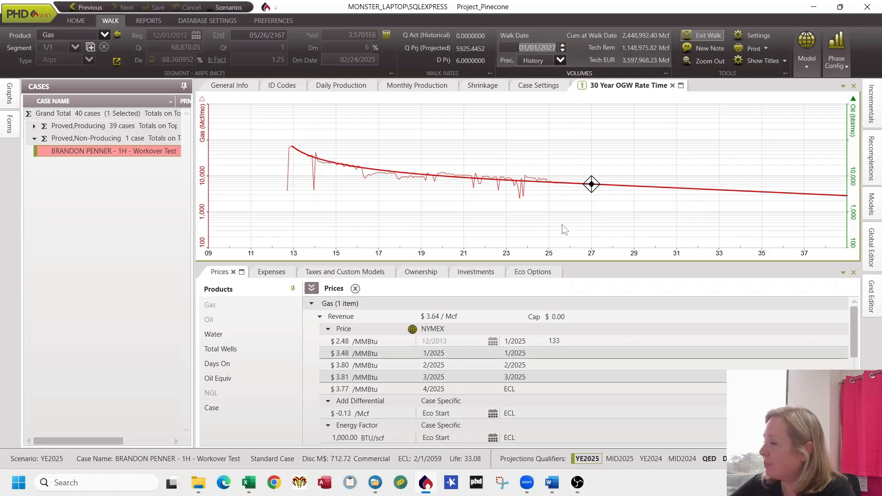
Step: Open Snipping Tool and capture the walk date and Tech EUR values area
left_click(501, 489)
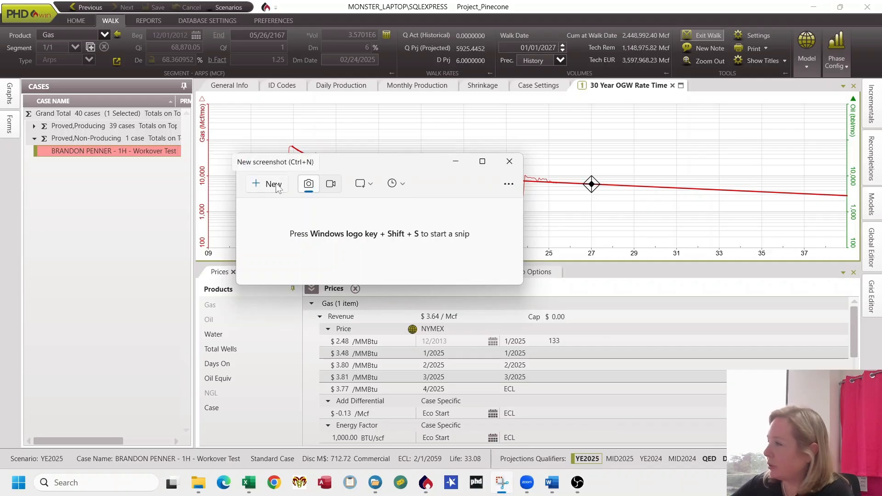
left_click(276, 189)
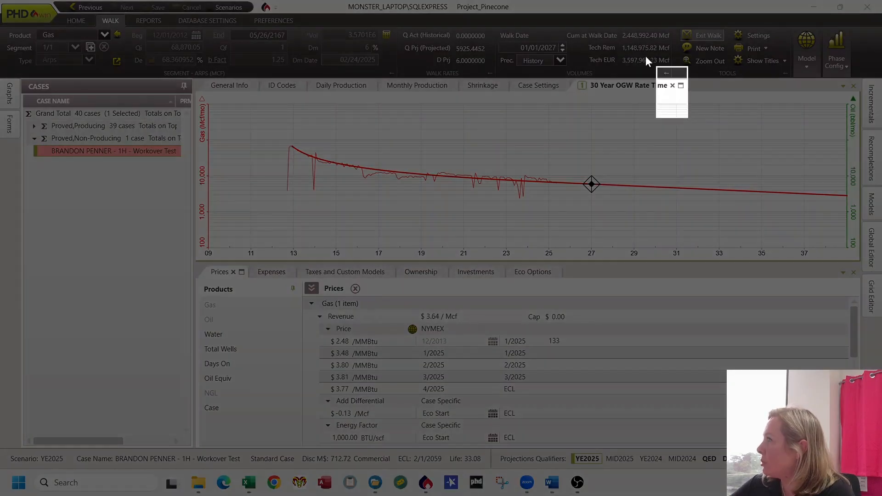
left_click_drag(648, 61, 456, 1)
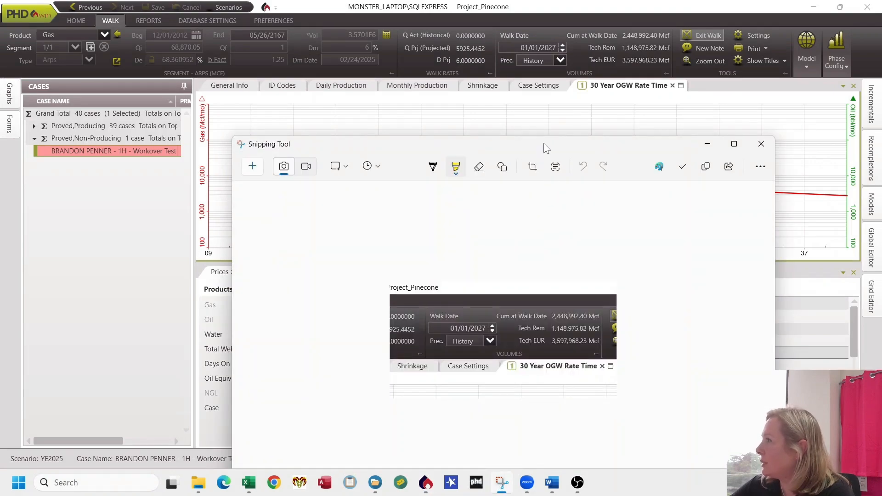
left_click_drag(544, 143, 481, 68)
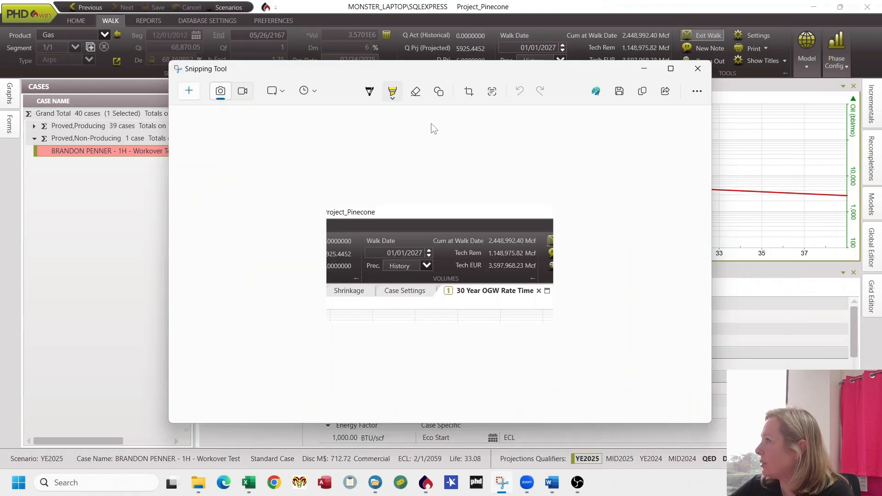
Step: Highlight the Tech EUR value in the snip and minimize the Snipping Tool window
left_click(393, 94)
left_click(503, 269)
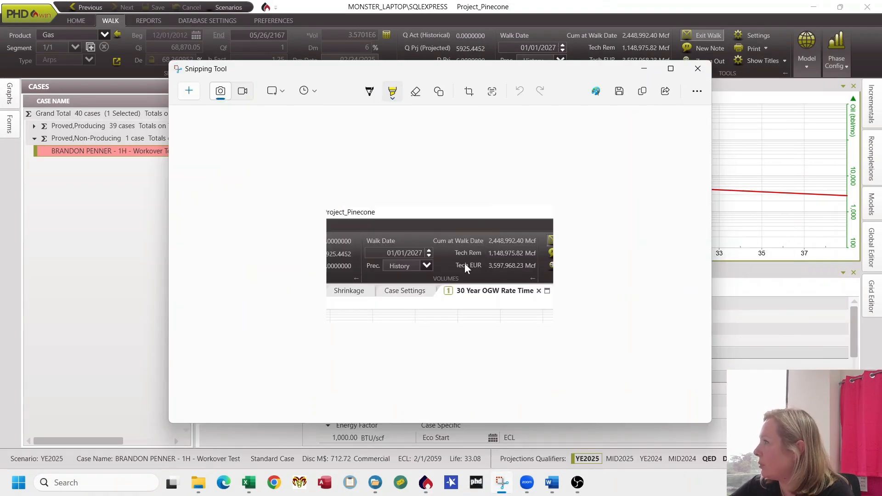
mouse_move(455, 265)
left_mouse_down()
mouse_move(478, 266)
mouse_move(459, 265)
left_mouse_up()
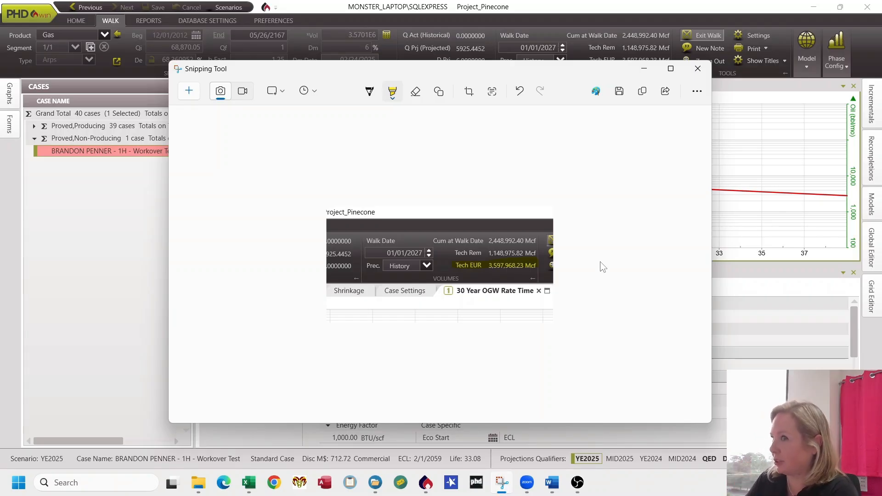
left_click(646, 69)
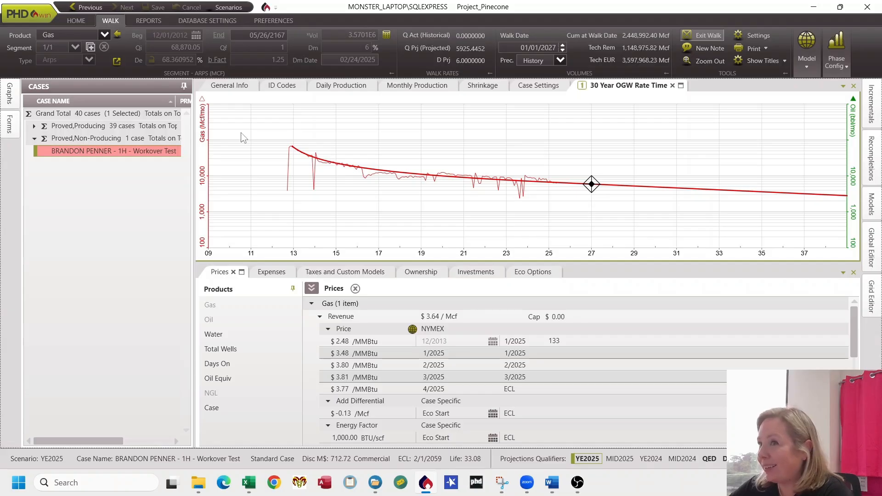
Step: Split the forecast into a new segment at the walk date and lock the segment point's X position
left_click(90, 47)
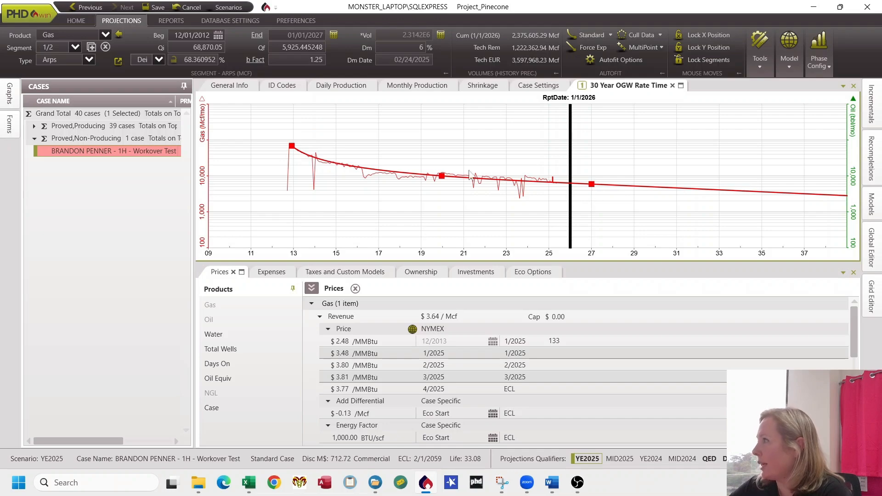
left_click(590, 184)
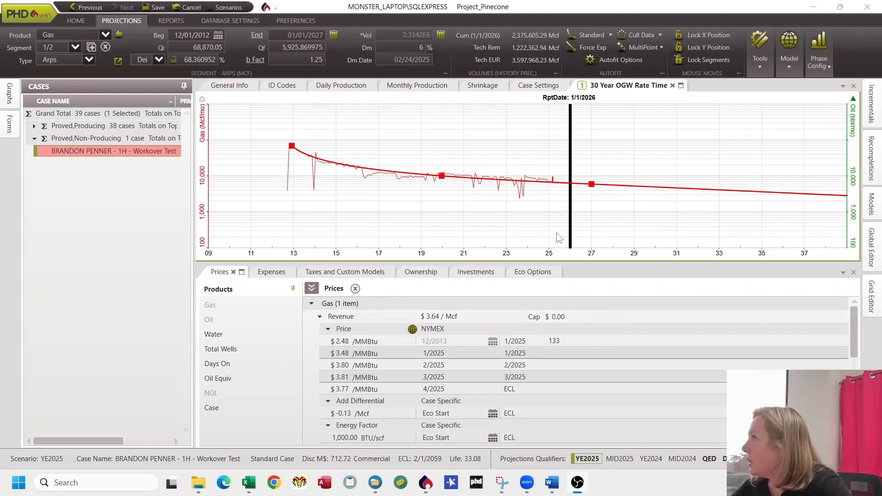
left_click(696, 34)
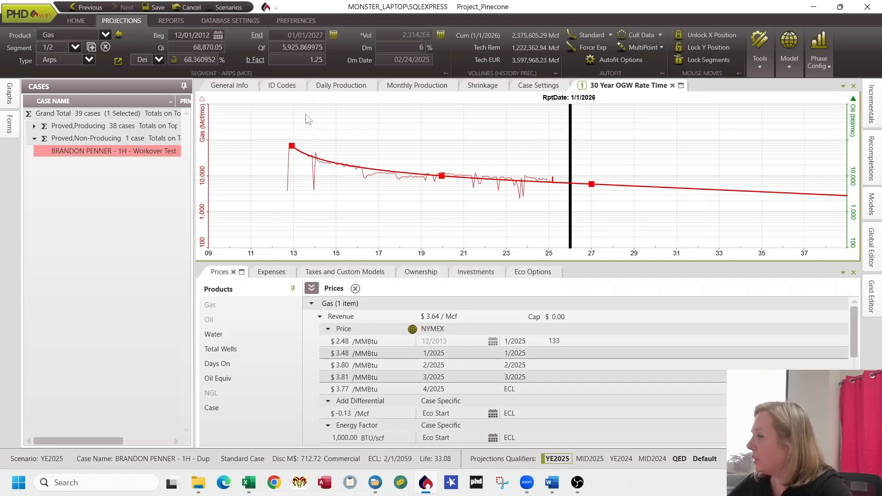
Step: Select the second forecast segment and review the spreadsheet formula multiplying its initial rate by 1.2
left_click(251, 486)
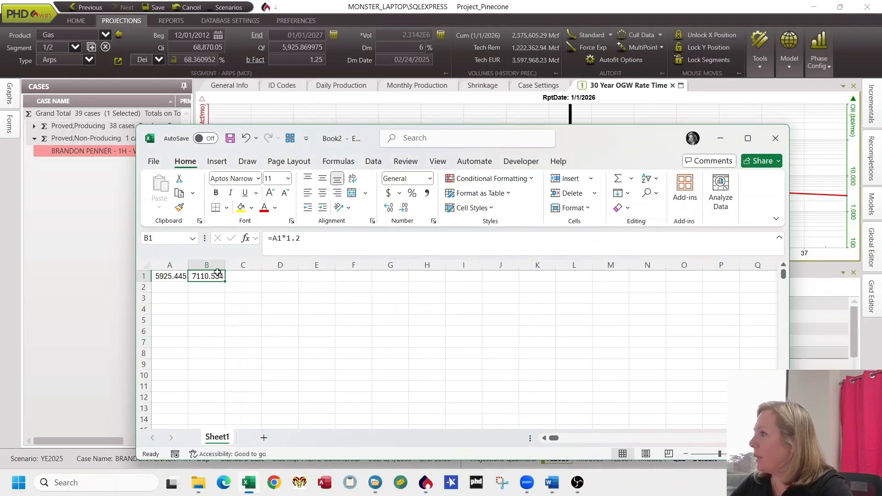
key("Left")
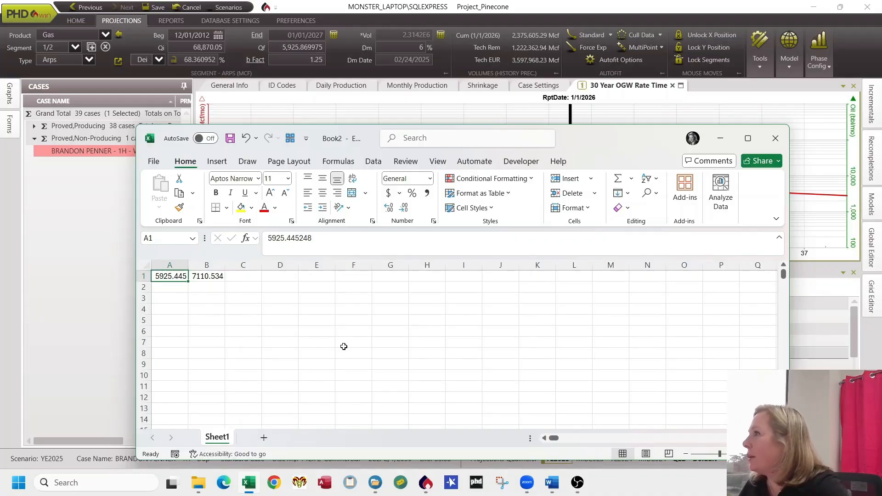
left_click(75, 48)
left_click(61, 74)
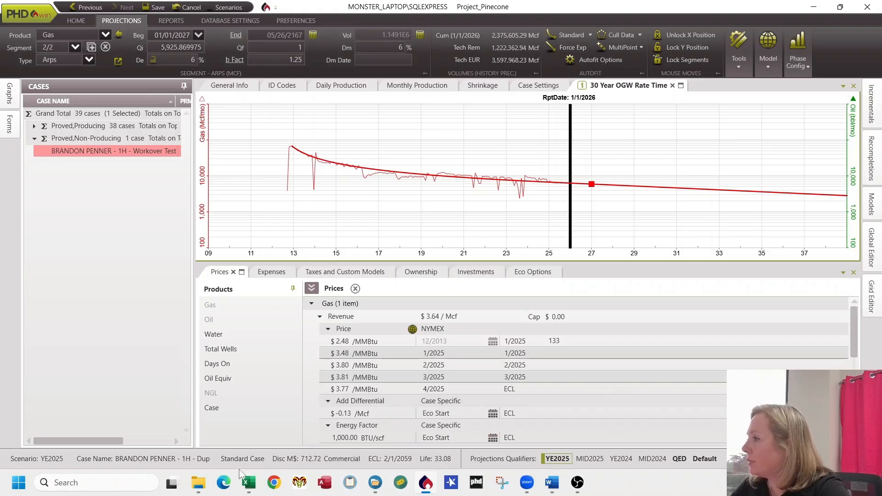
left_click(248, 482)
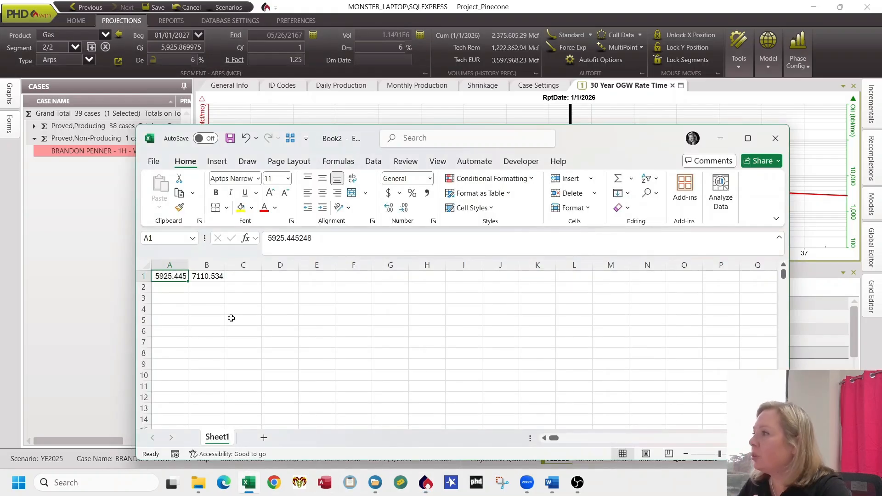
key("Right")
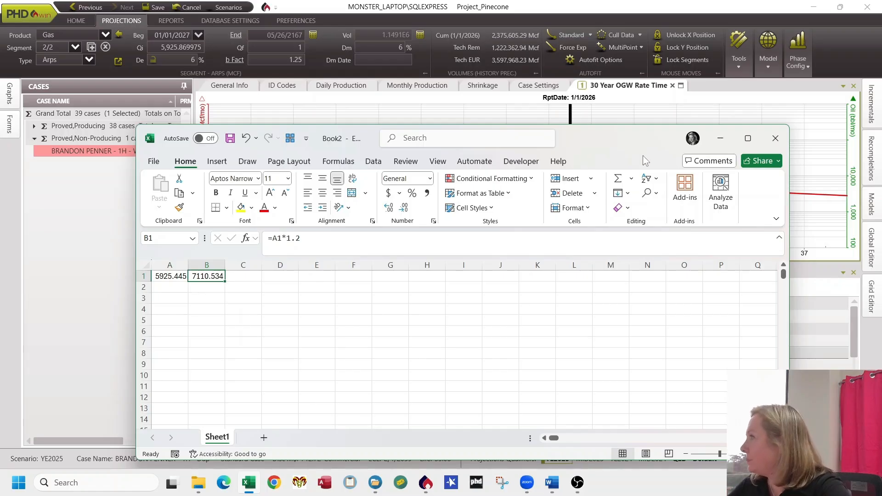
left_click(713, 142)
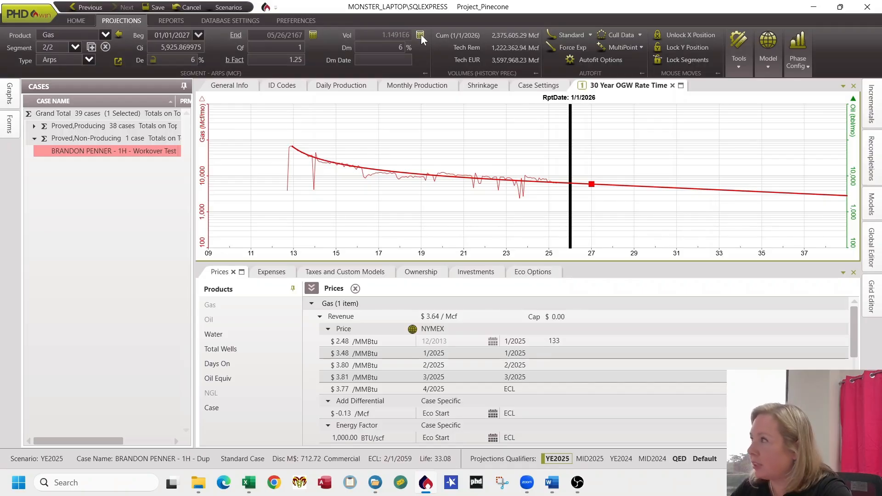
Step: Move the lock from Vol to the decline and set the second segment's Qi to 7111
left_click_drag(421, 35, 209, 61)
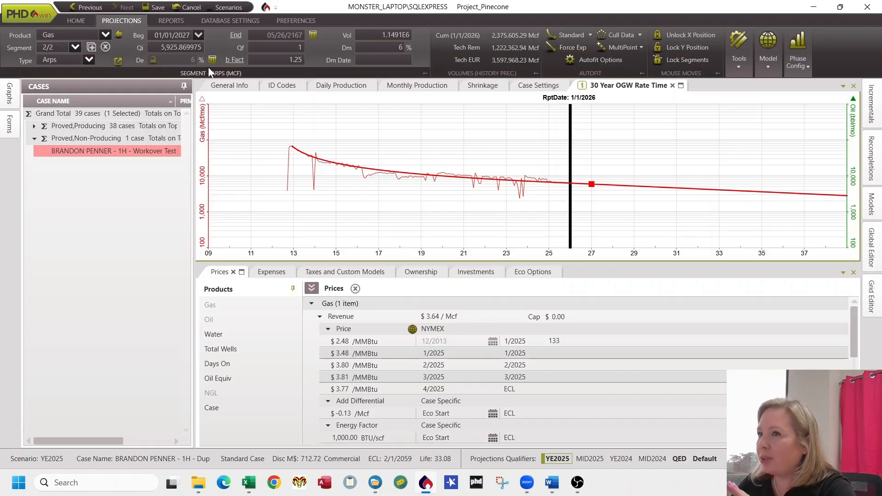
left_click(194, 46)
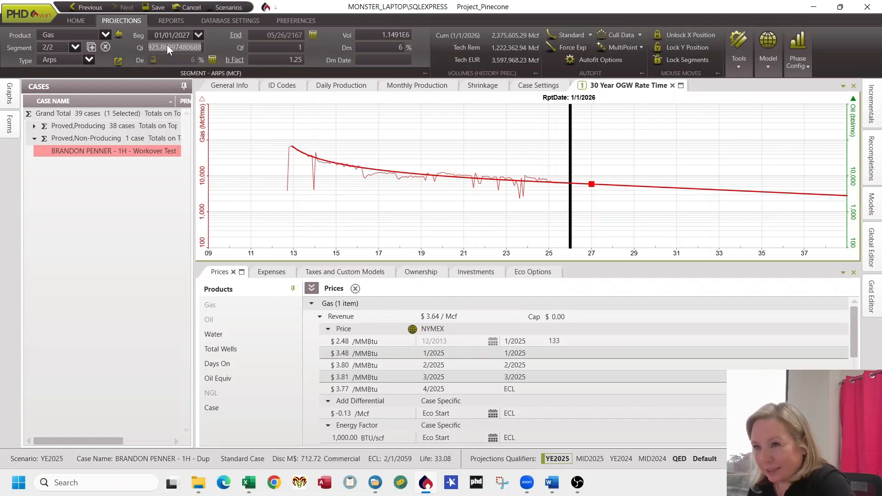
type("7111")
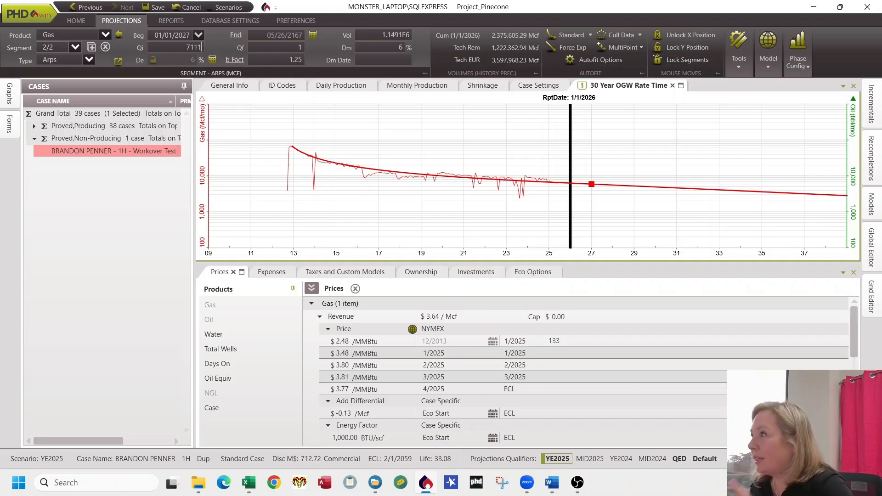
key("Return")
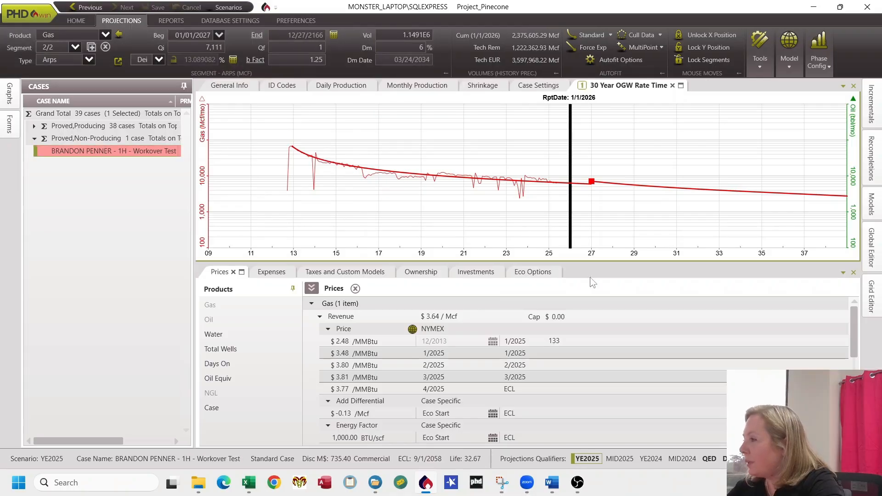
Step: Review the earlier Tech EUR snip, then minimize the Snipping Tool window
left_click(502, 482)
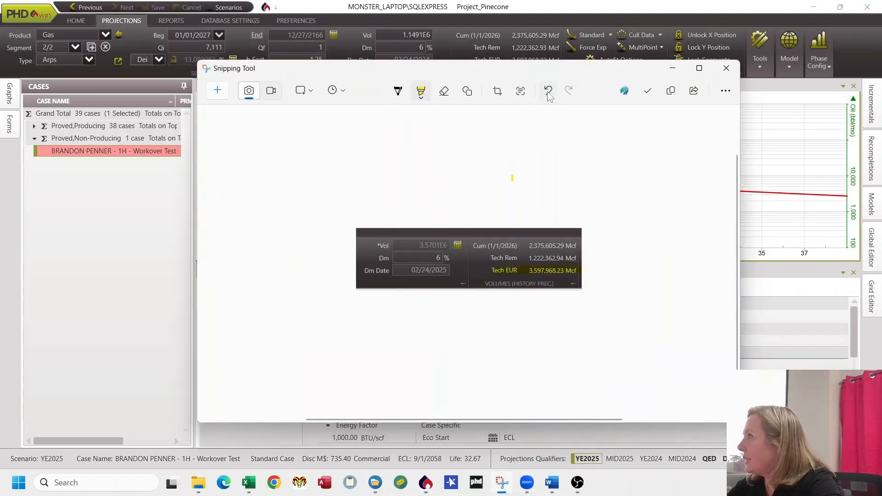
left_click_drag(570, 65, 568, 94)
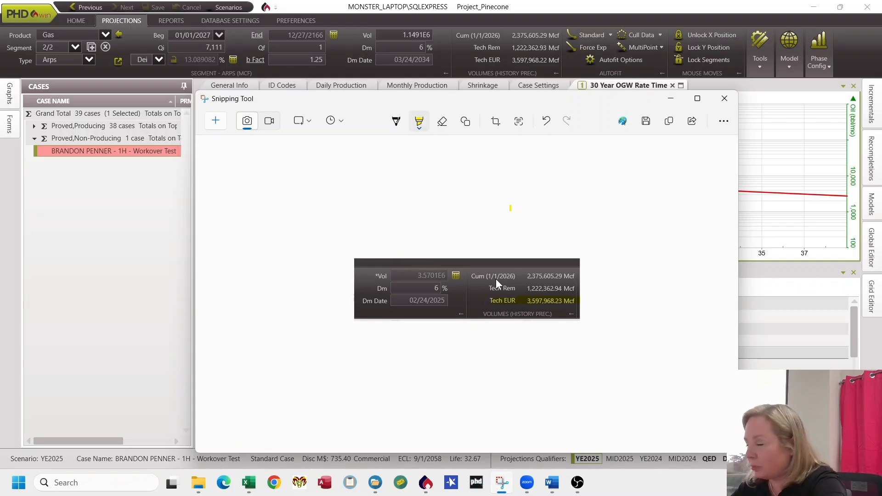
left_click(671, 99)
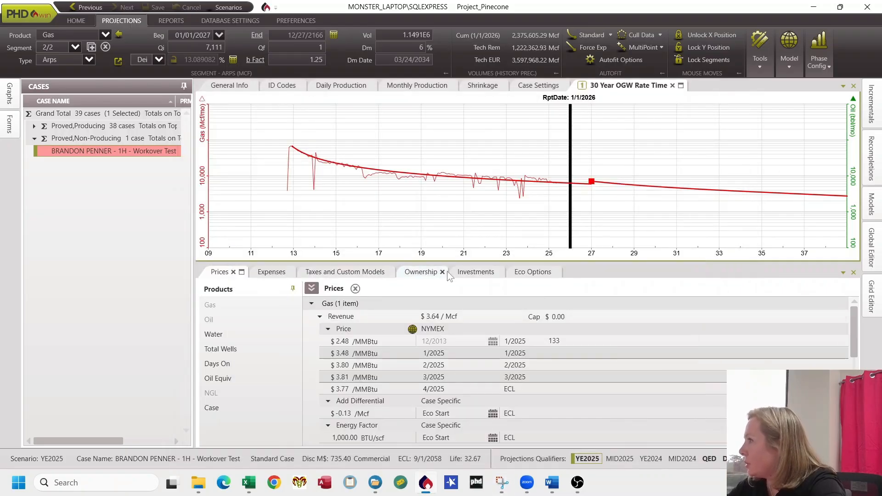
Step: Add a new investment described as Workover with the Workover category
left_click(482, 272)
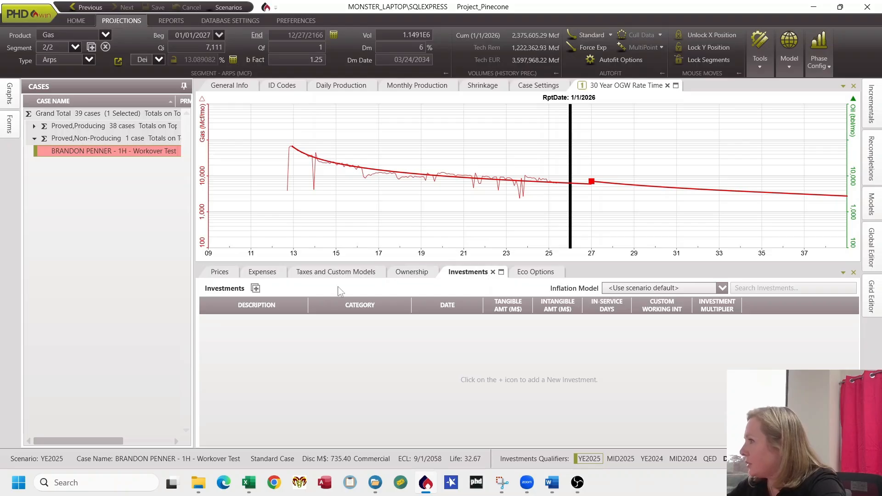
left_click(256, 288)
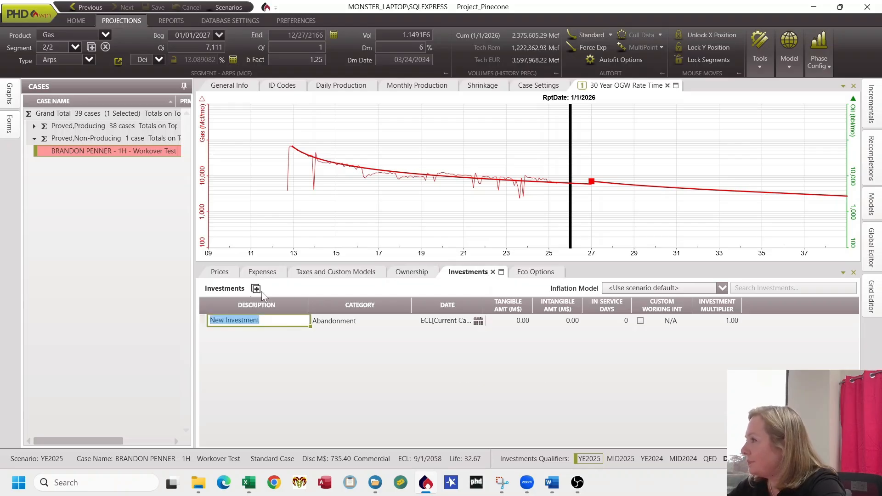
type("Workover")
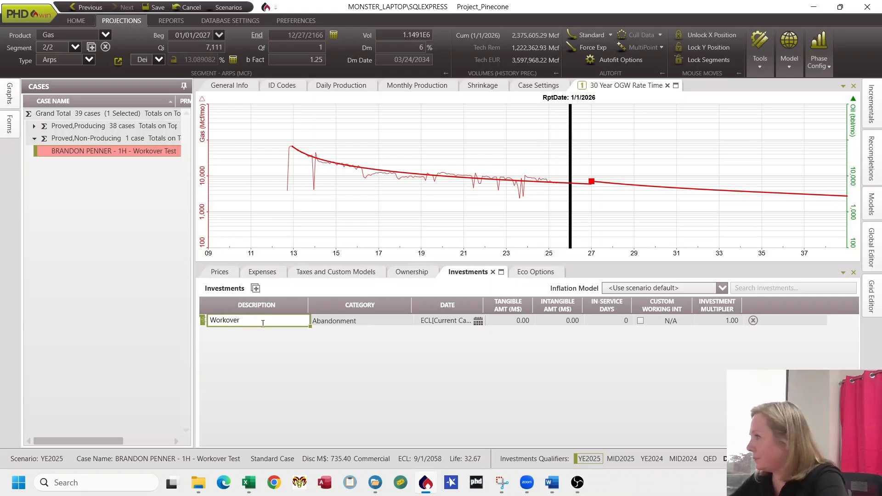
left_click(356, 320)
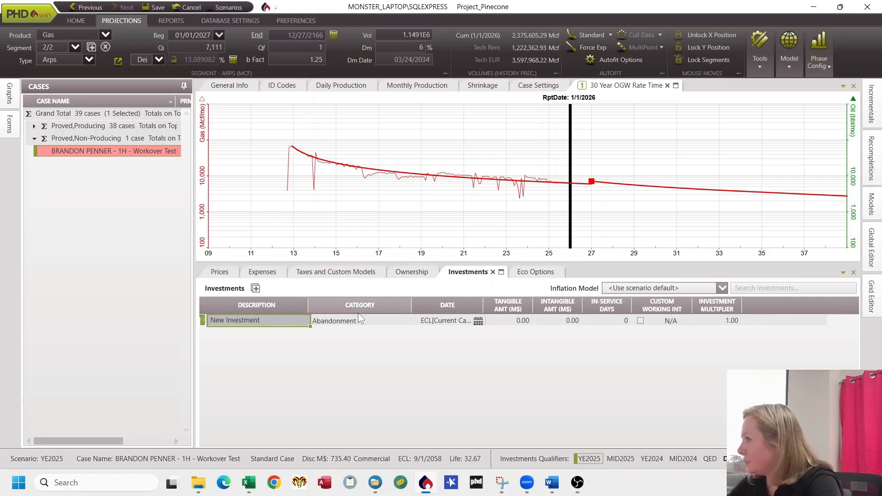
left_click(272, 320)
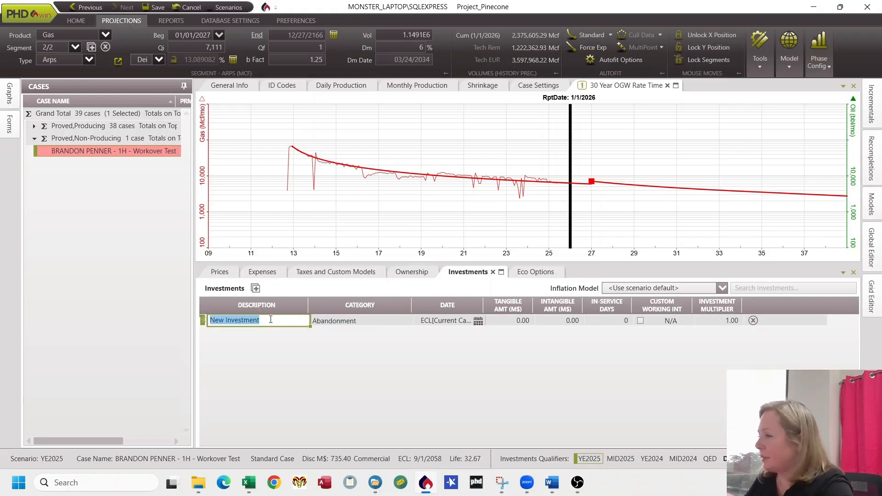
type("Wo")
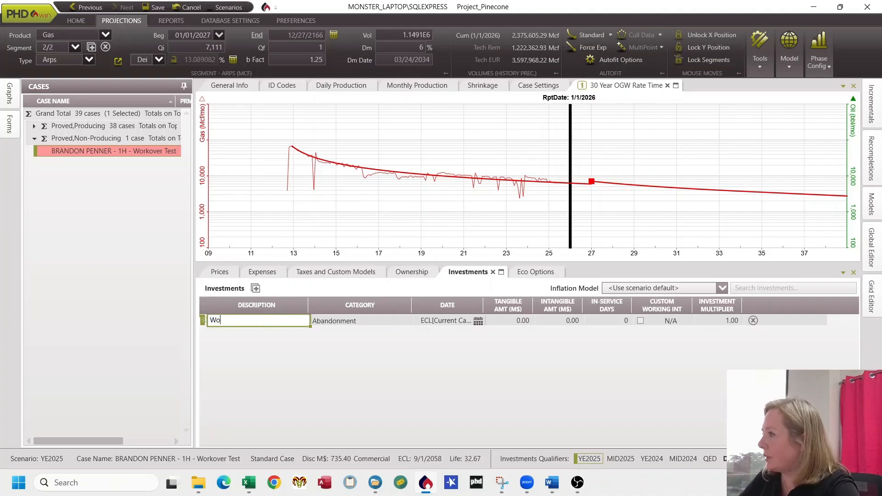
type("rkover")
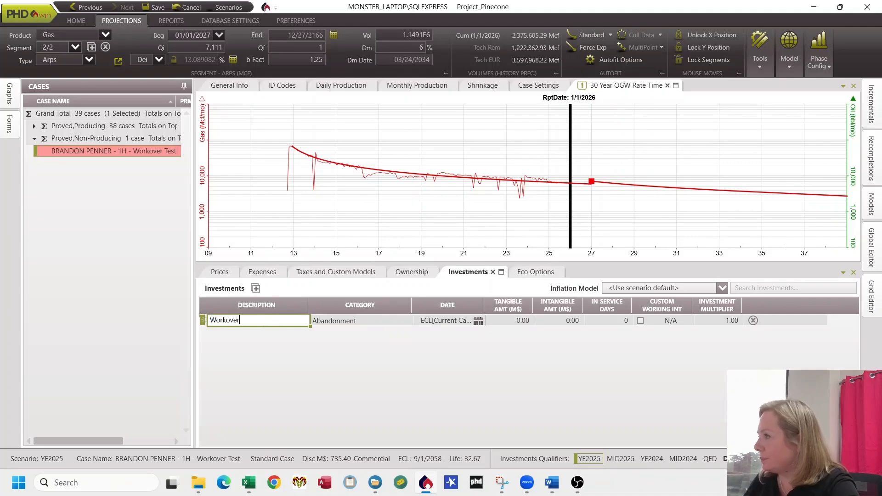
left_click(408, 321)
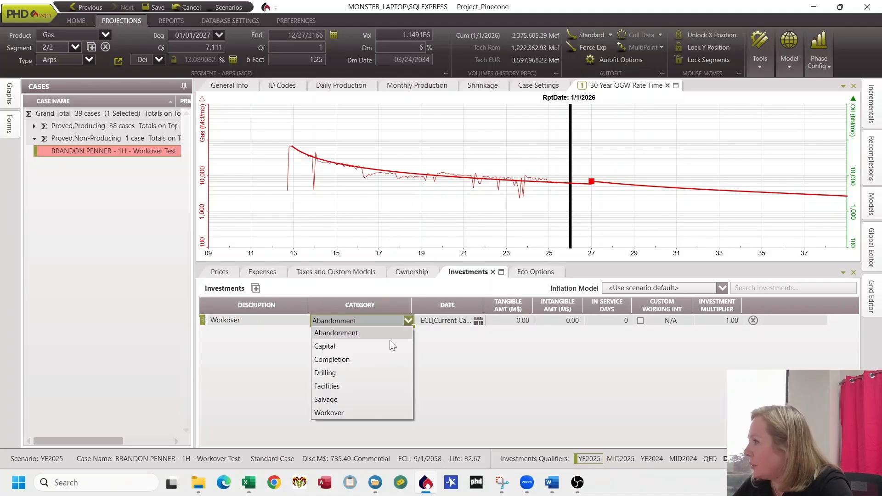
left_click(353, 412)
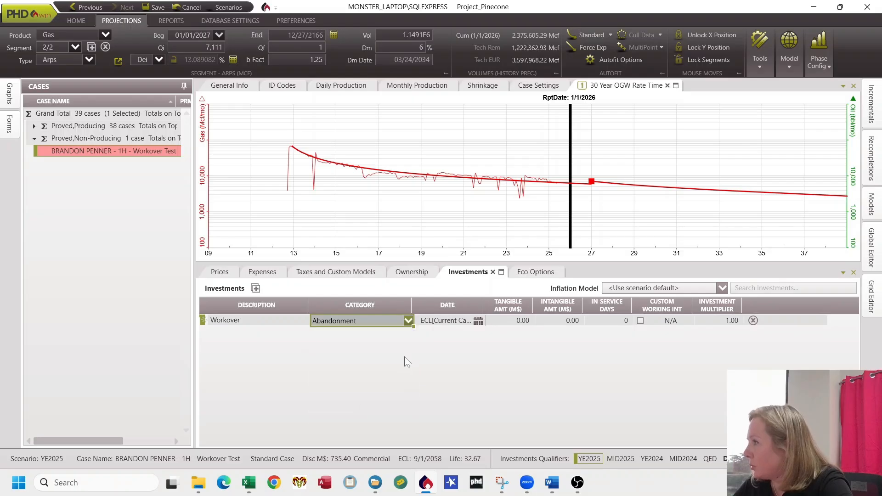
Step: Set the investment's hard date to 01/01/2027
left_click(477, 321)
left_click(515, 379)
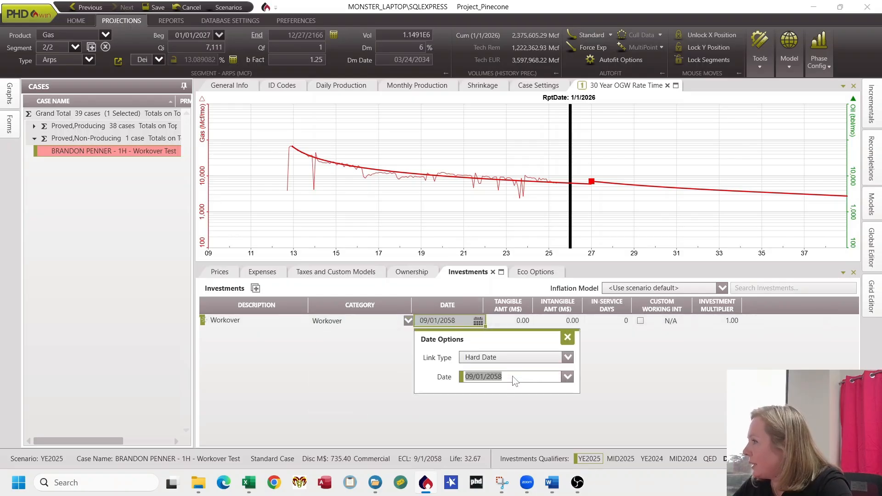
type("01/01/")
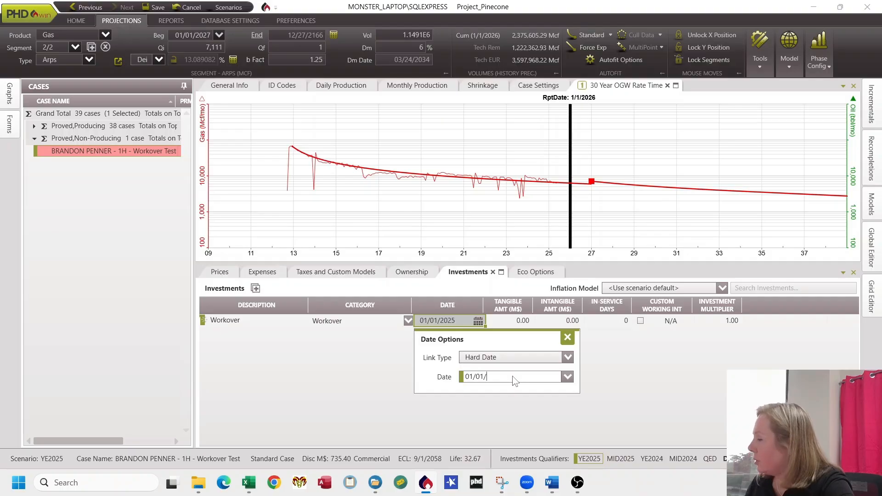
type("2027")
key("Return")
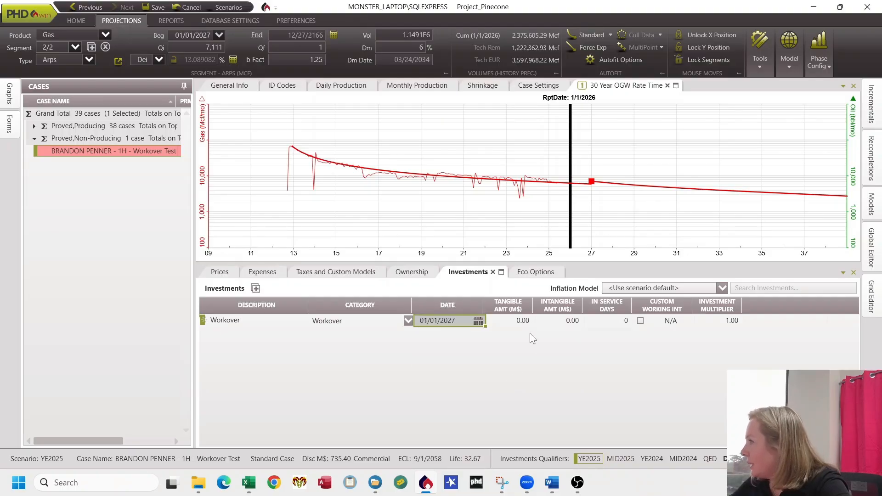
Step: Enter a tangible amount of 75 M$ for the workover investment and save the case
left_click(524, 321)
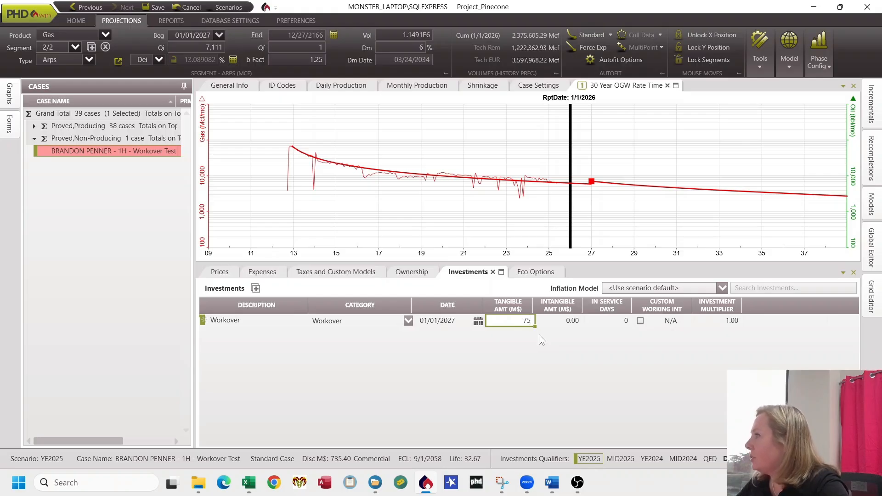
left_click(155, 8)
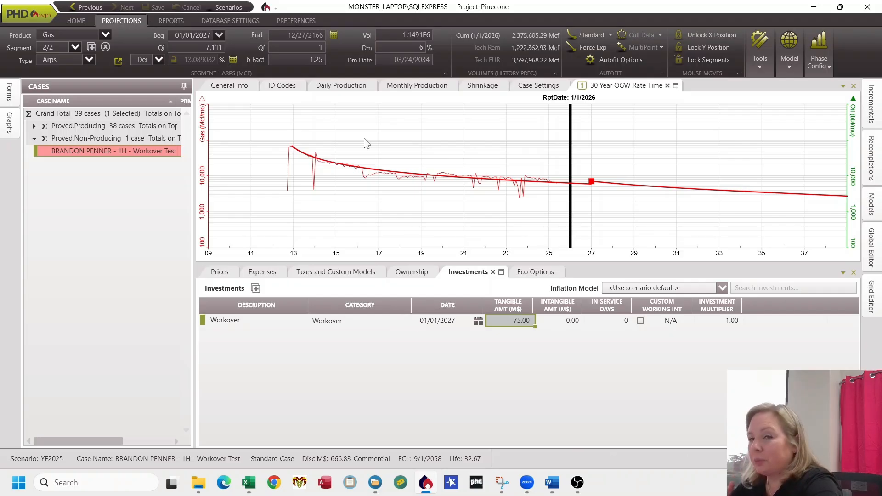
Step: Link the original BRANDON PENNER - 1H case as the incremental base for the Workover Test case
left_click(34, 126)
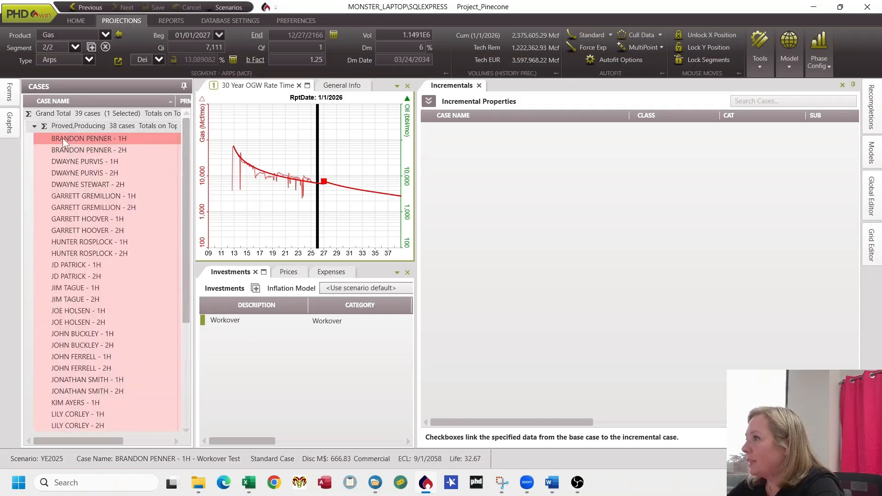
left_click_drag(62, 138, 509, 169)
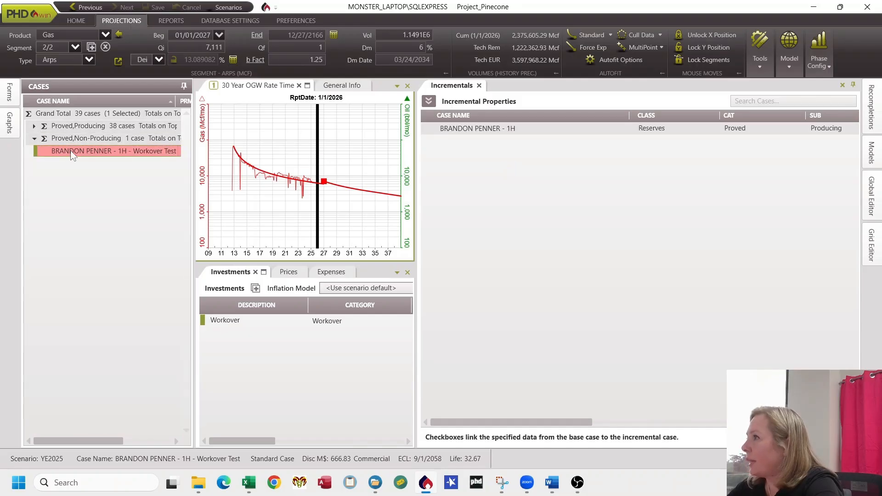
left_click_drag(70, 150, 514, 130)
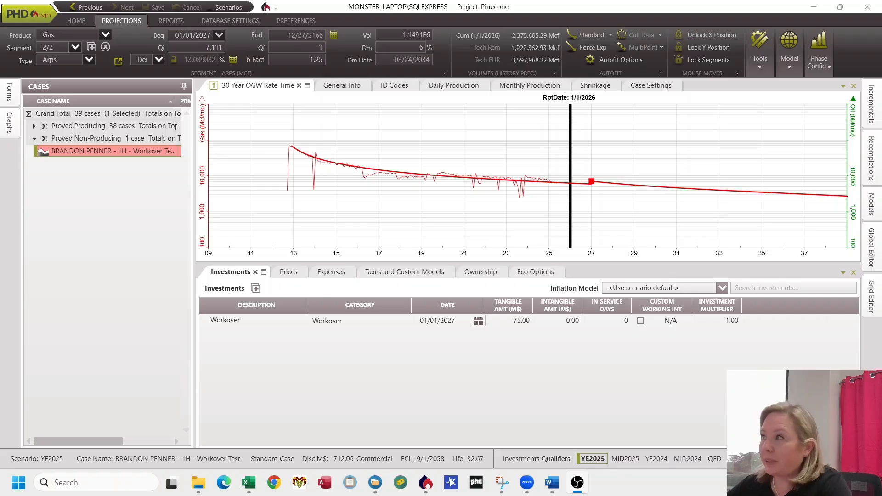
Step: Run a Detailed report for the current case with Cases Only summarization and maximize the preview
left_click(171, 18)
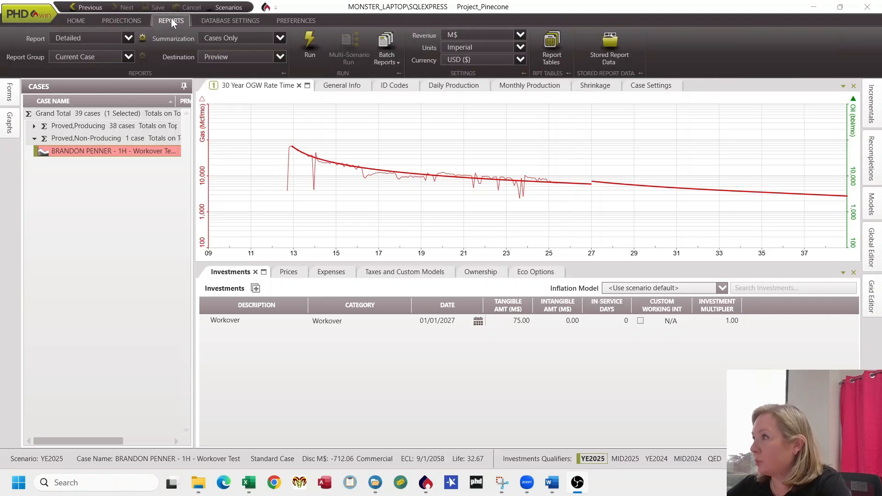
left_click(128, 37)
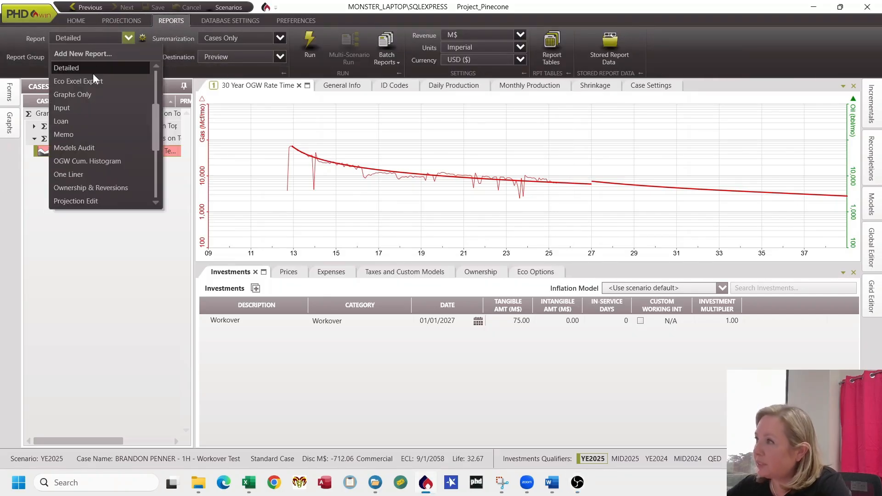
left_click(93, 72)
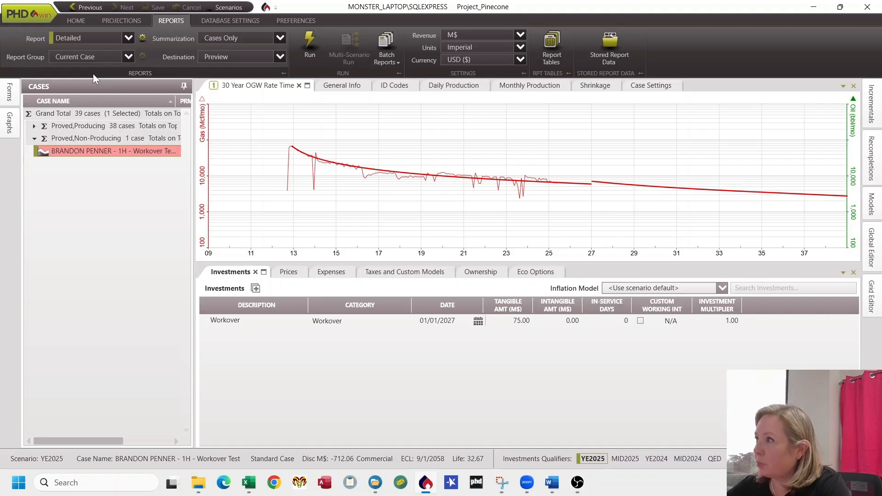
left_click(129, 56)
left_click(93, 96)
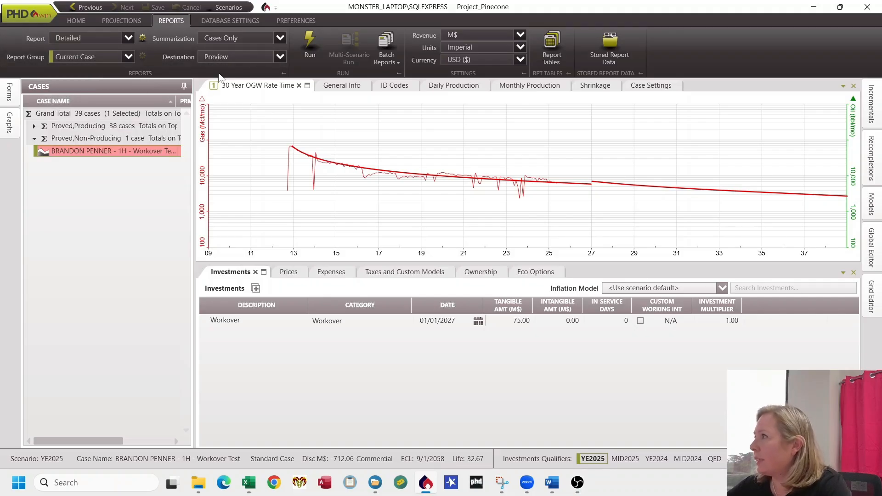
left_click(278, 38)
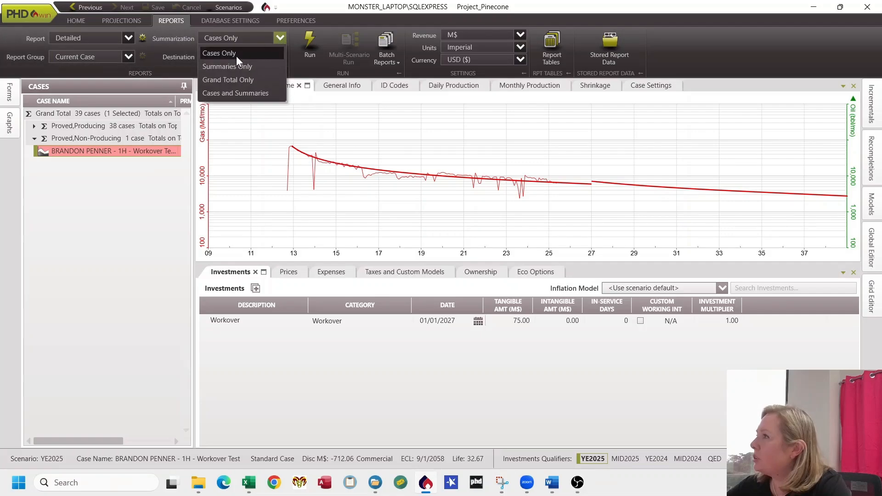
left_click(236, 56)
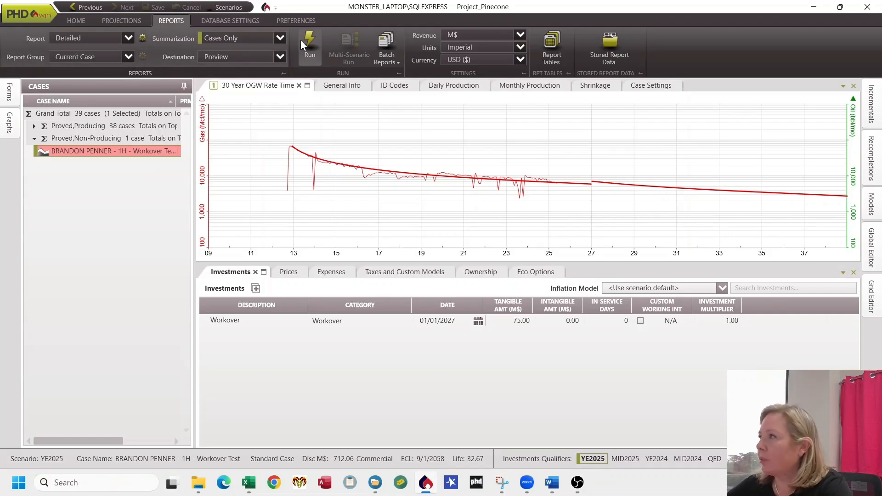
left_click(312, 48)
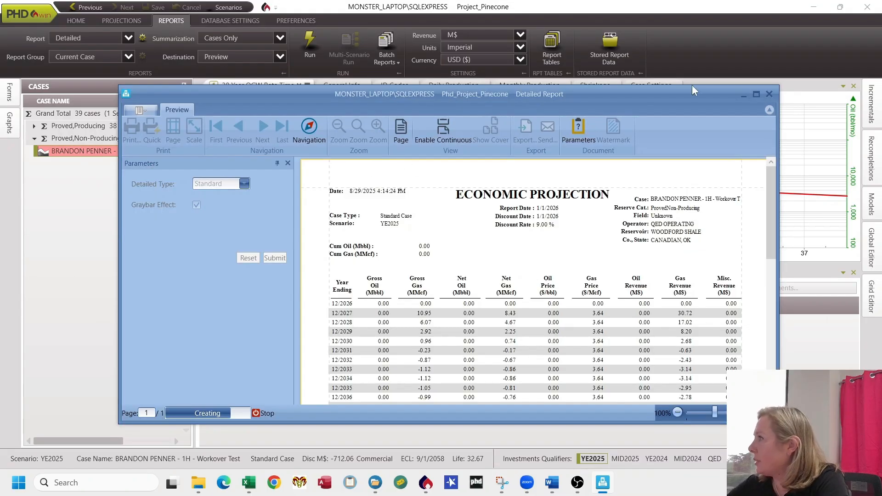
left_click(756, 94)
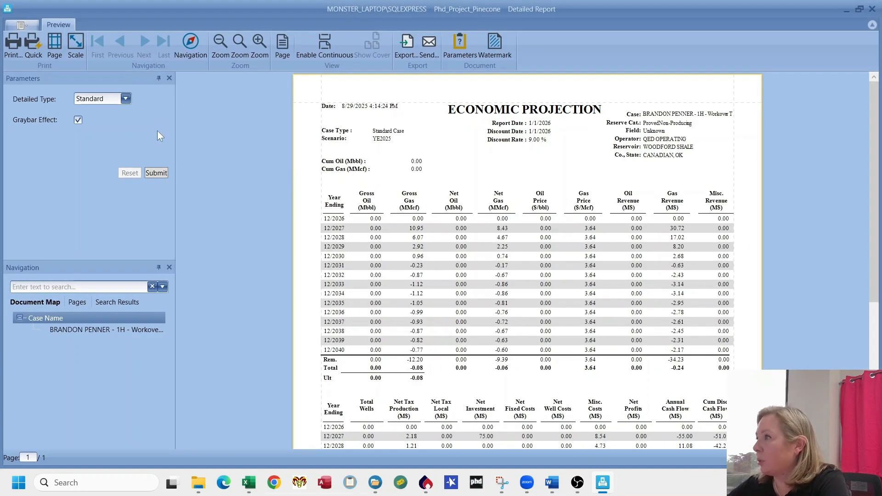
Step: Switch the report layout to 3 Volume with Oil, Gas and NGL products, review the economics, and close the preview
left_click(126, 98)
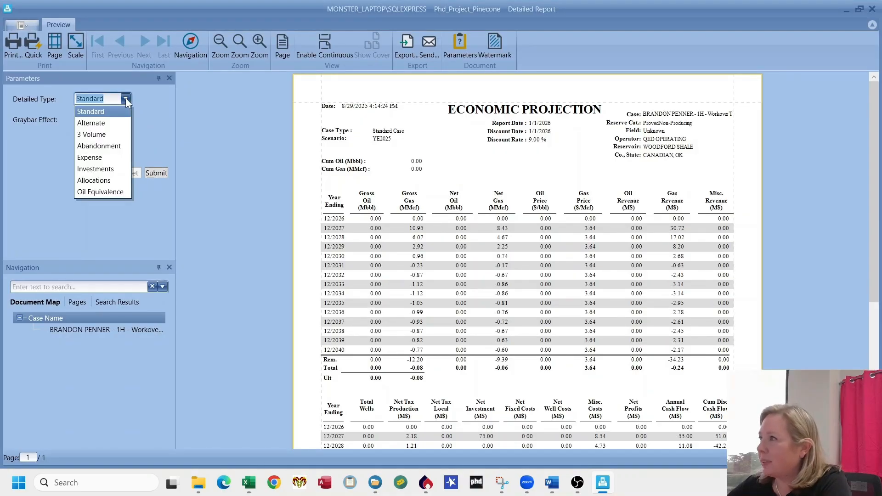
left_click(102, 134)
left_click(125, 181)
left_click(110, 202)
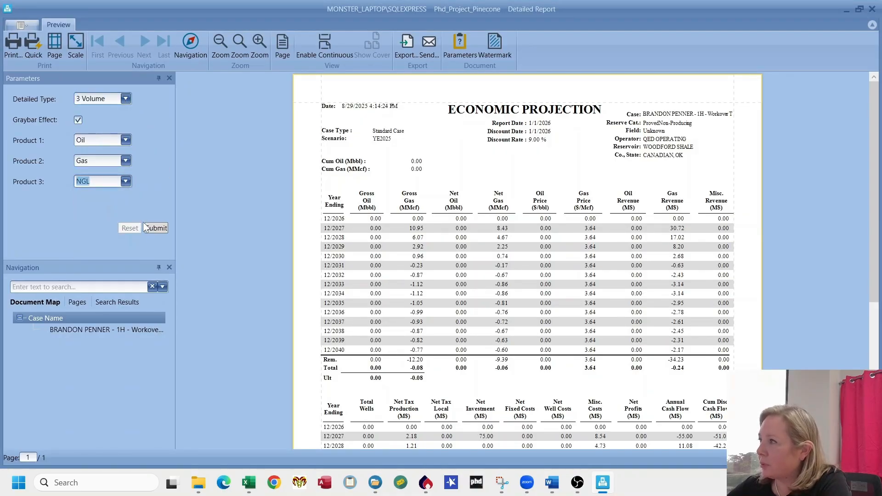
left_click(163, 229)
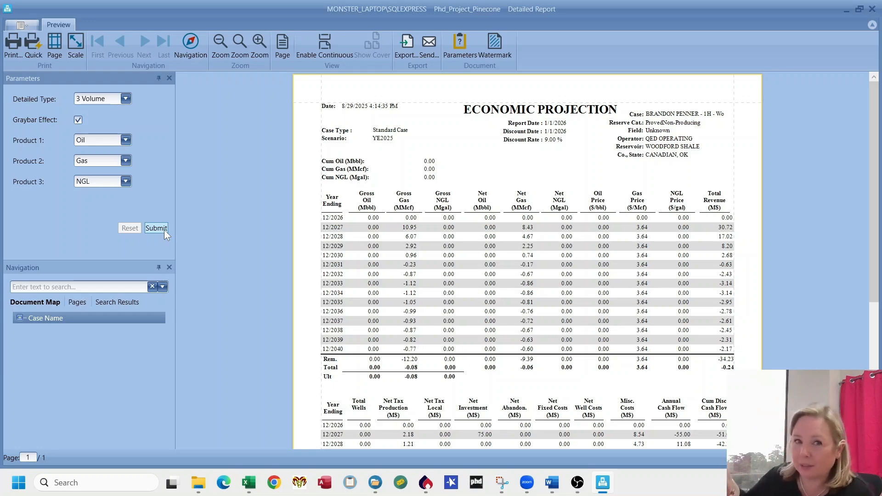
scroll(668, 263, "down", 5)
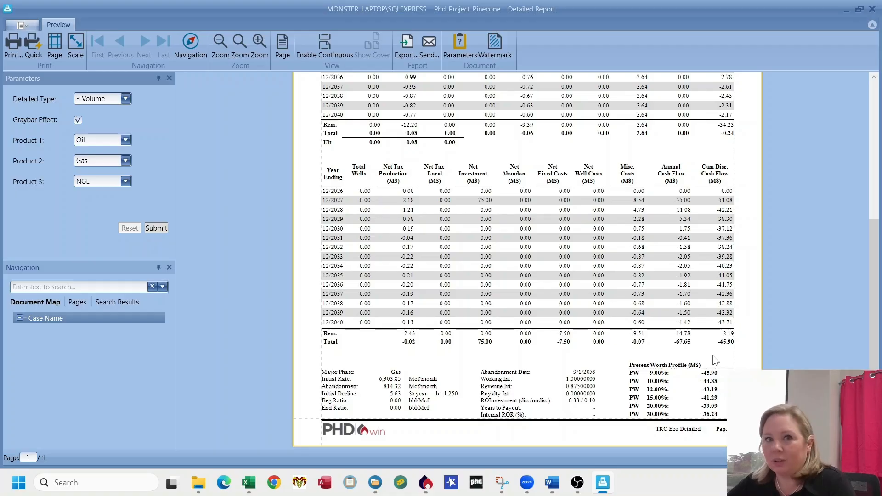
left_click(846, 9)
Step: Set the forecast segment's initial rate Qi to 10000
left_click(134, 19)
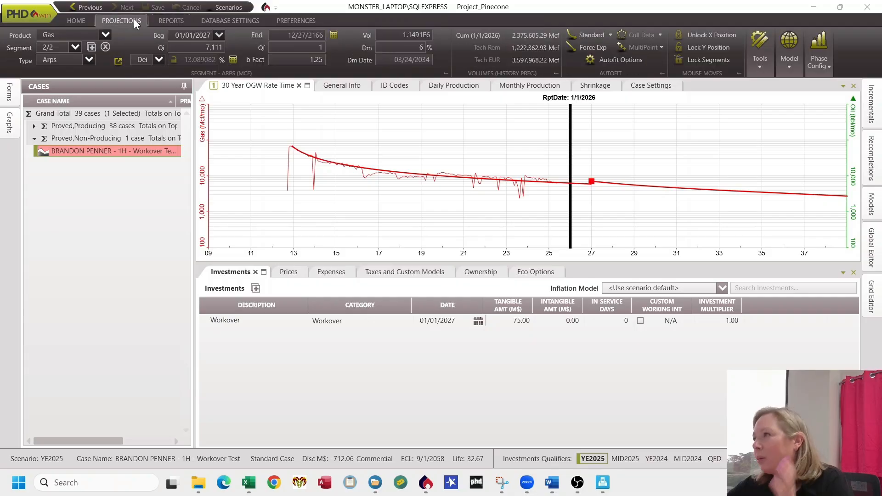
left_click(203, 48)
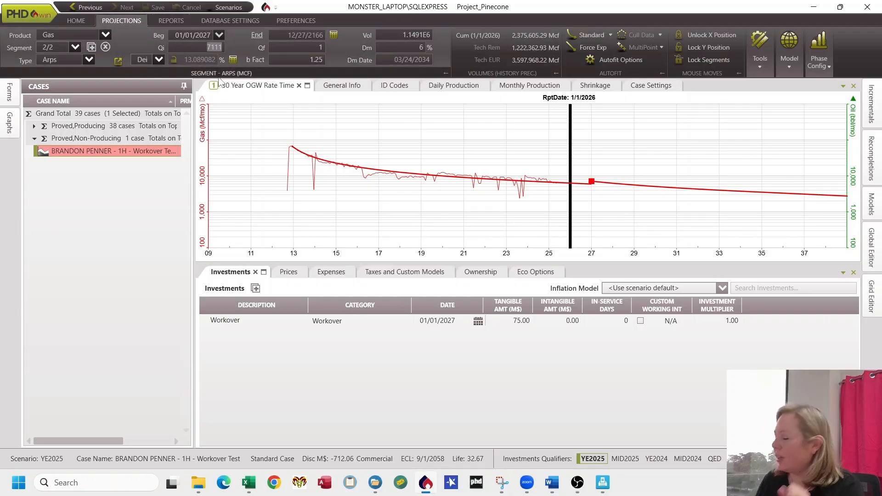
type("10000")
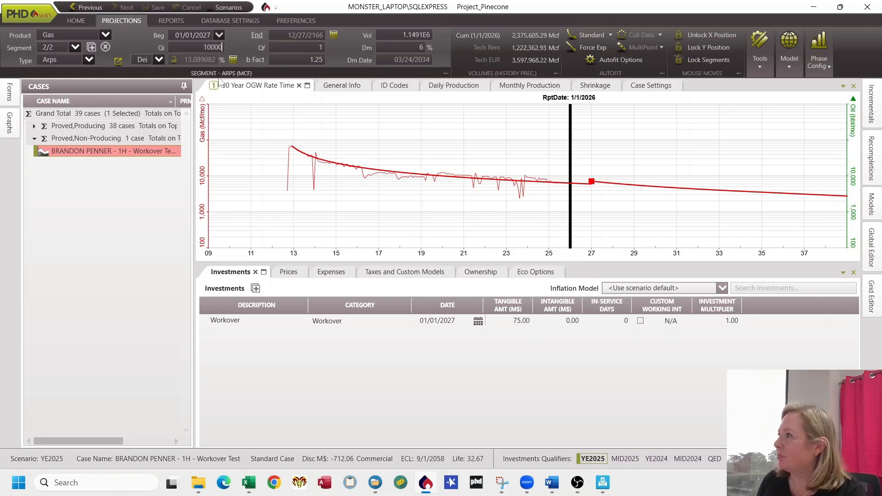
key("Return")
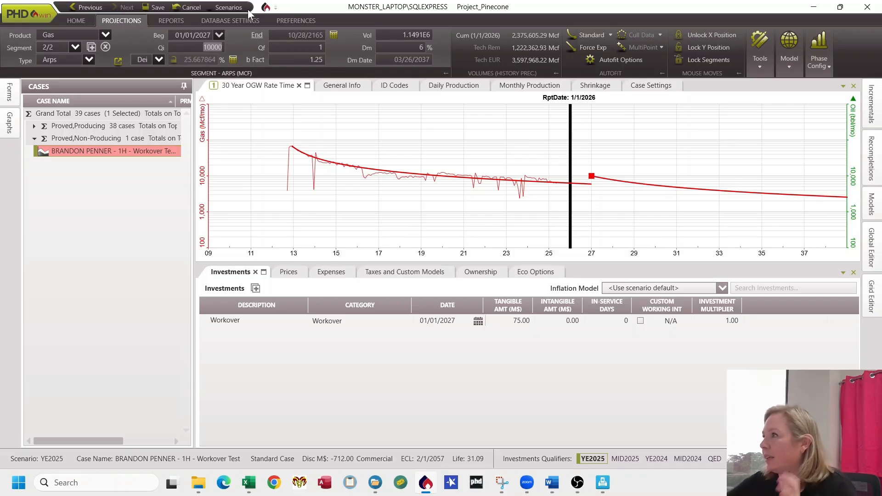
Step: Rerun the Detailed report and review the cash flow and present worth results
left_click(177, 20)
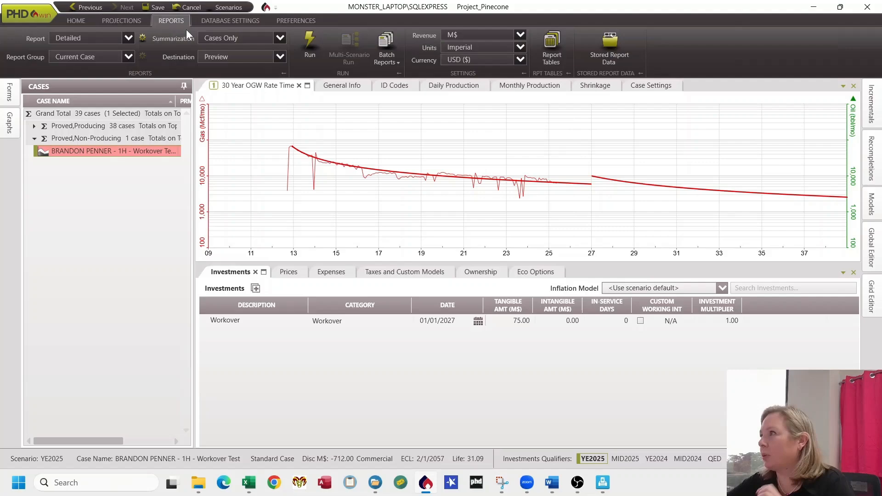
left_click(310, 51)
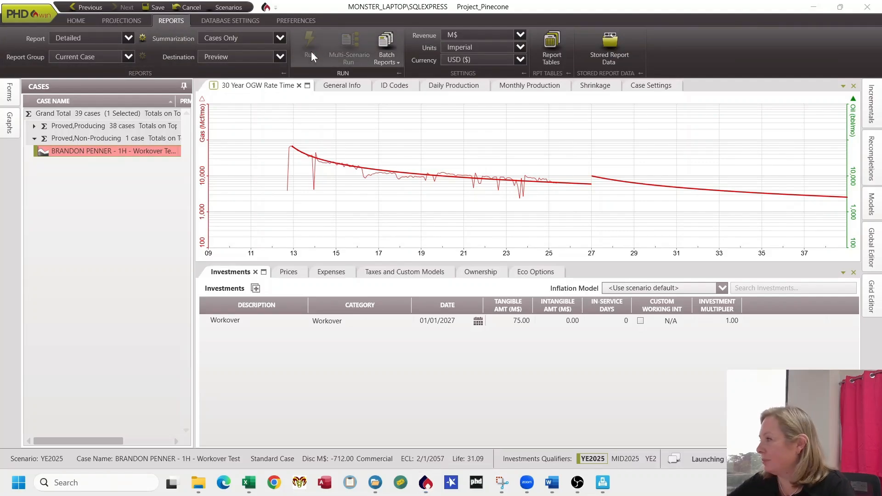
mouse_move(605, 486)
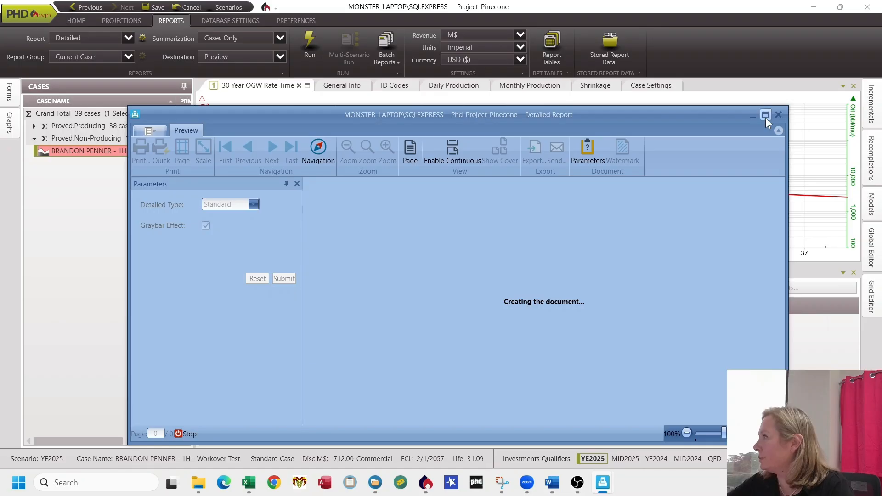
left_click(765, 117)
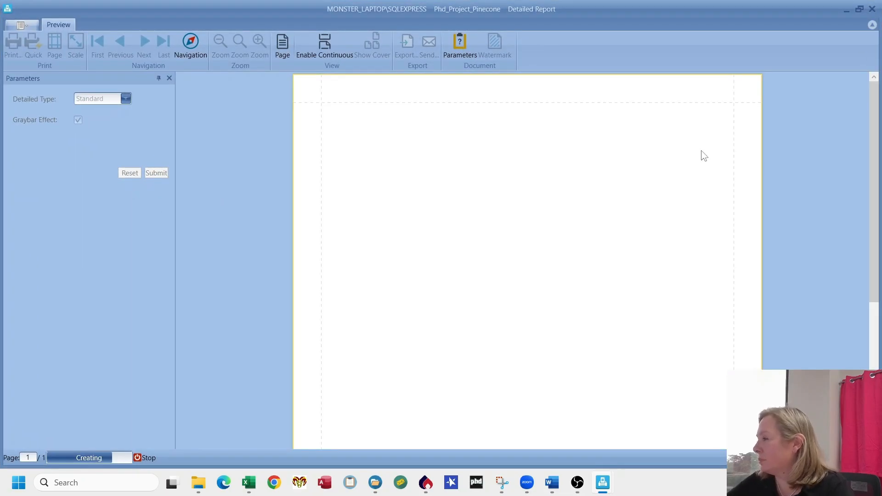
scroll(775, 287, "down", 5)
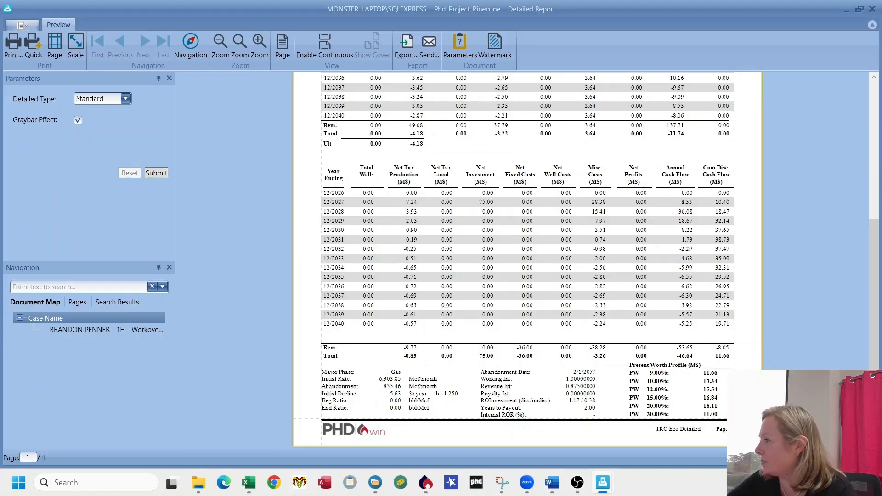
Step: Set the forecast segment's initial rate Qi to 15000
left_click(426, 482)
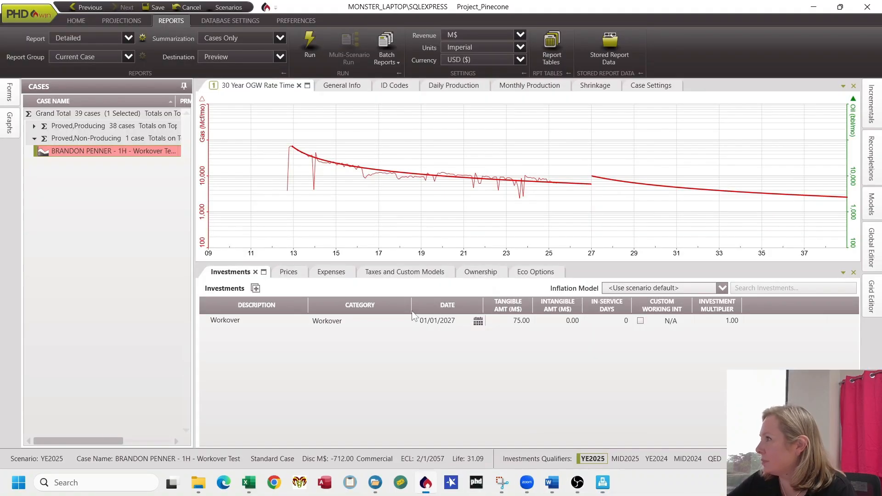
left_click(127, 20)
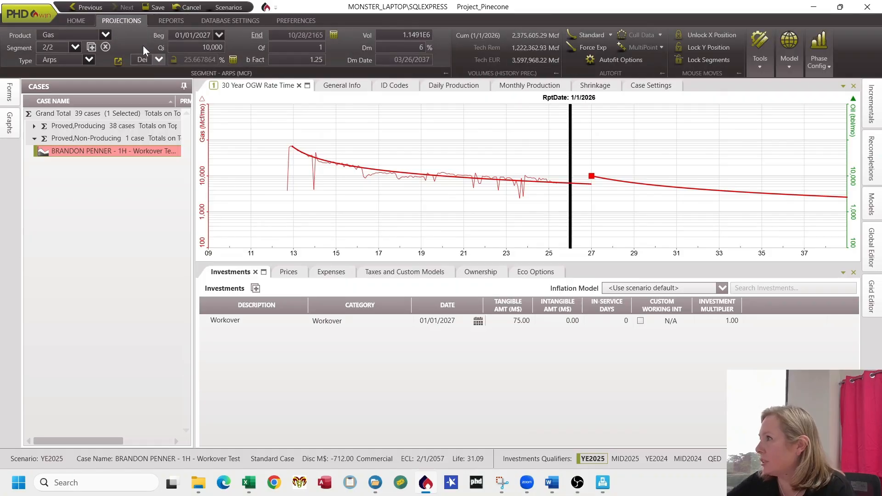
left_click(207, 54)
type("15000")
key("Return")
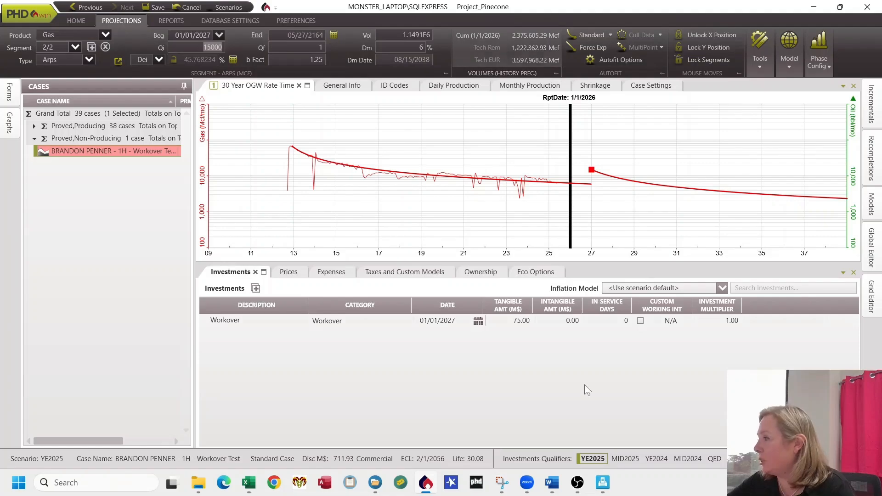
Step: Rerun the Detailed report and review the updated cash flow and present worth results
left_click(168, 23)
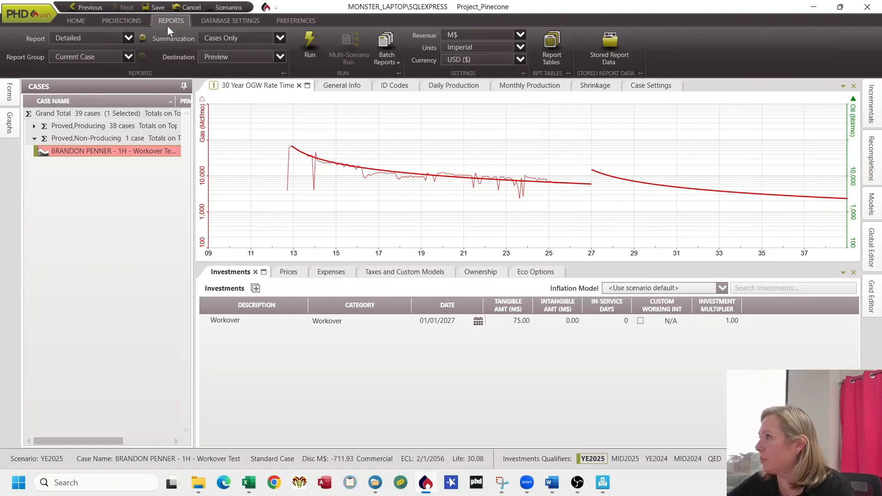
left_click(309, 53)
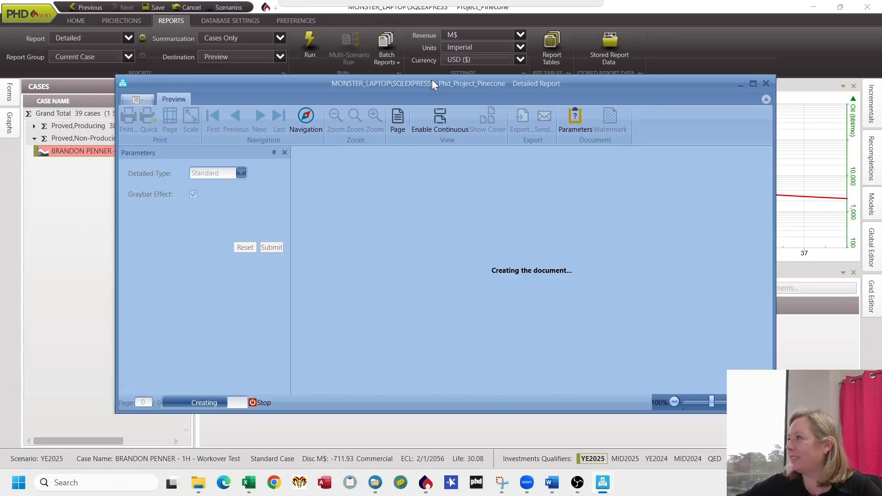
left_click(754, 83)
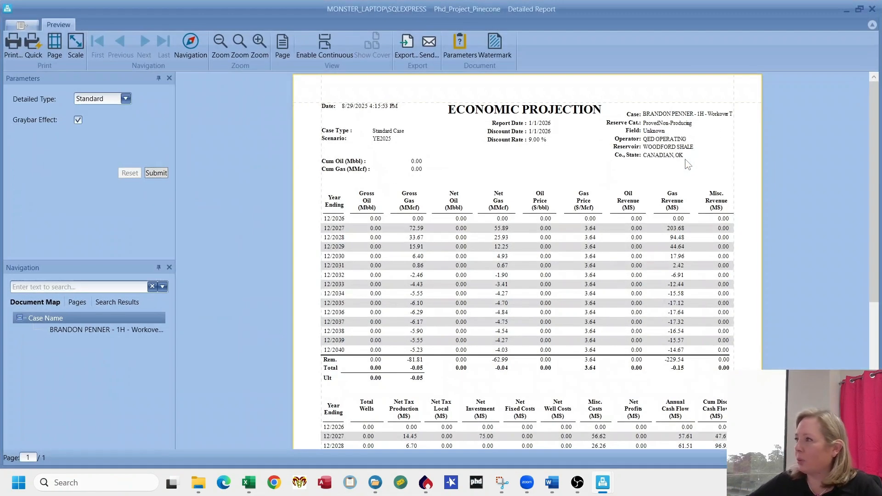
scroll(556, 314, "down", 5)
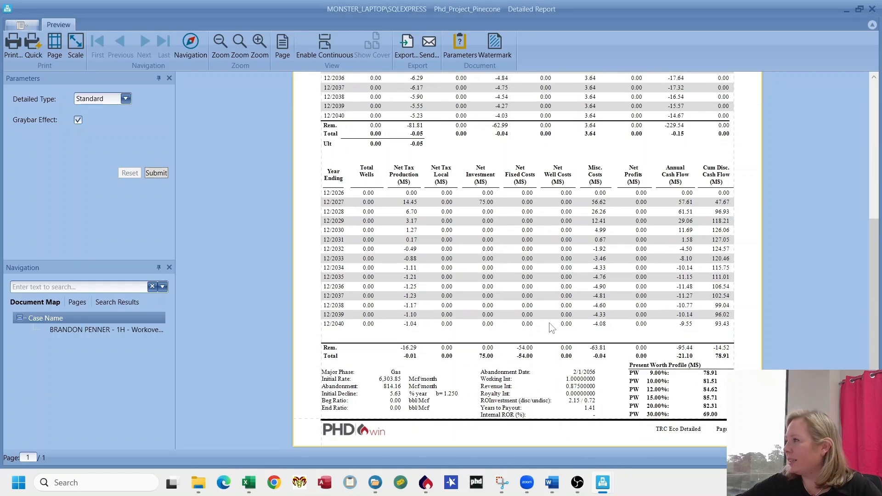
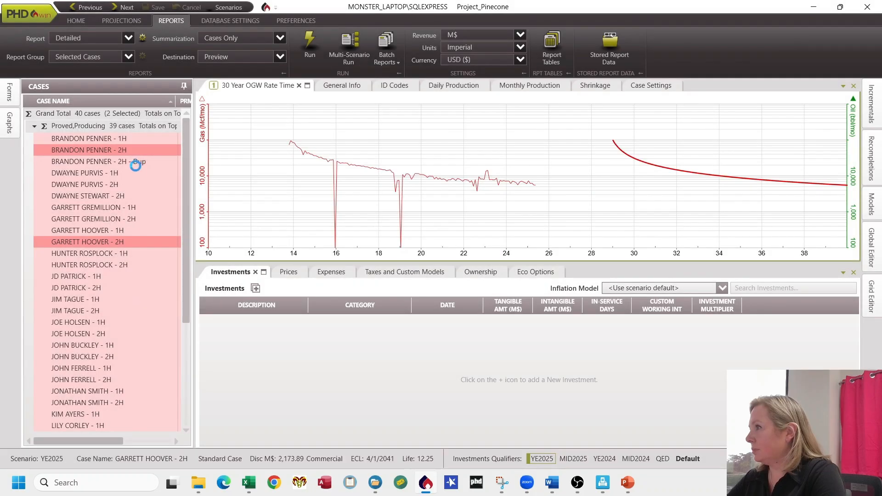
Step: Rename the duplicated BRANDON PENNER - 2H case to "BRANDON PENNER - 2H - Workover Test" and save it
left_click(135, 163)
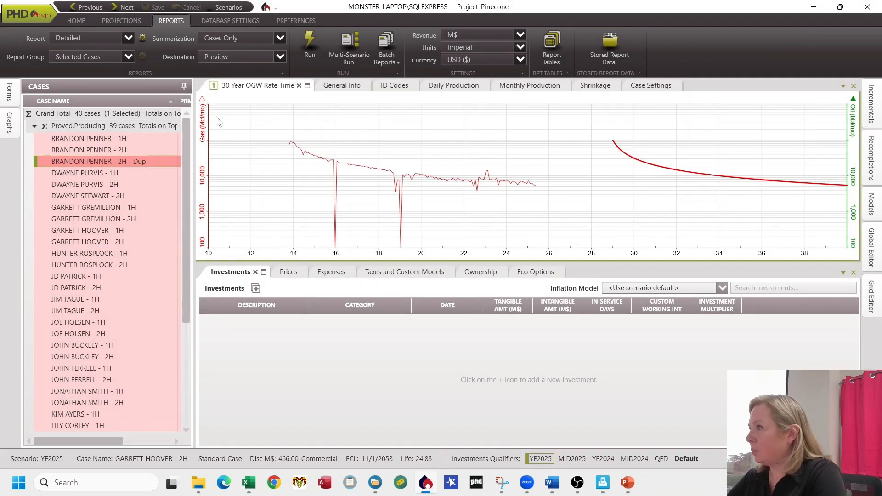
left_click(332, 86)
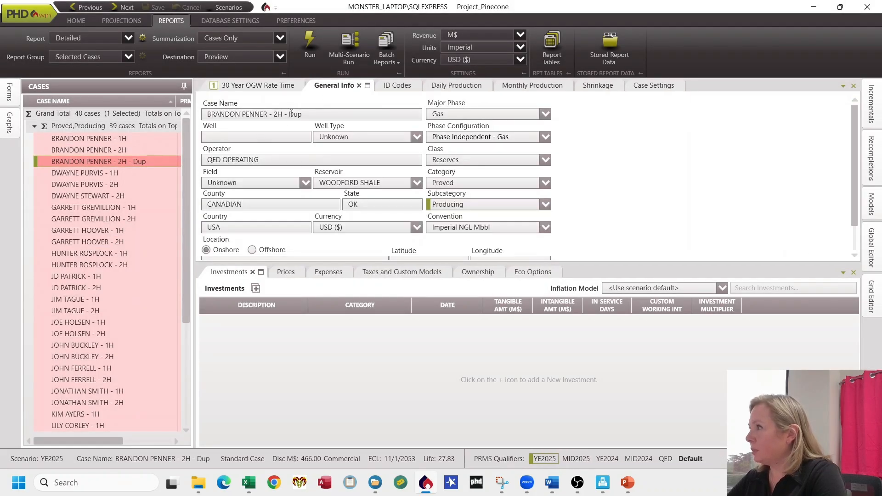
left_click(291, 114)
left_click_drag(289, 114, 353, 115)
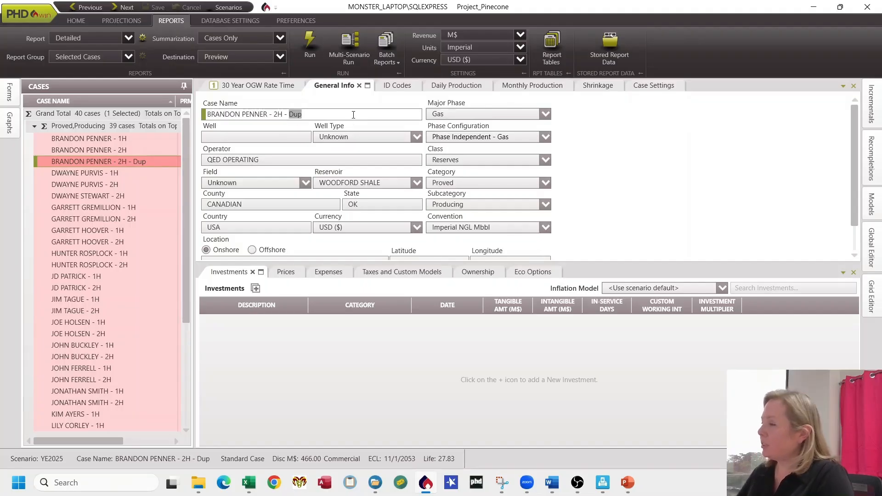
type("Workov")
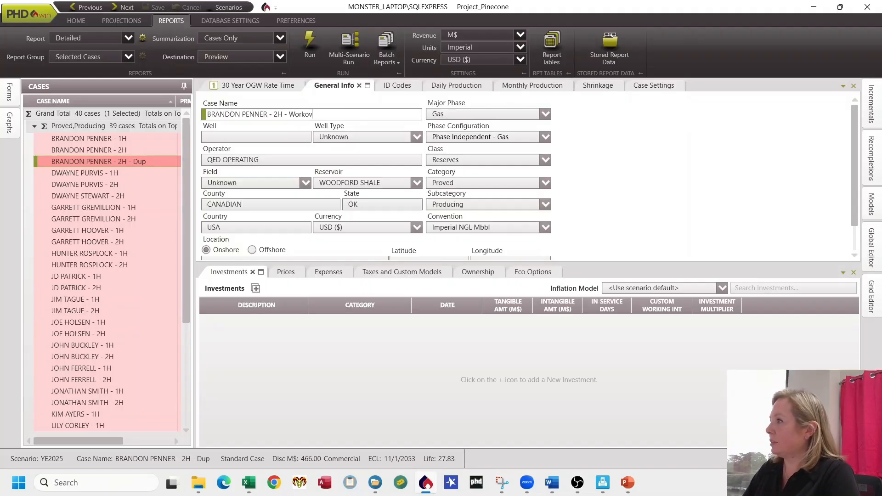
type("er Test")
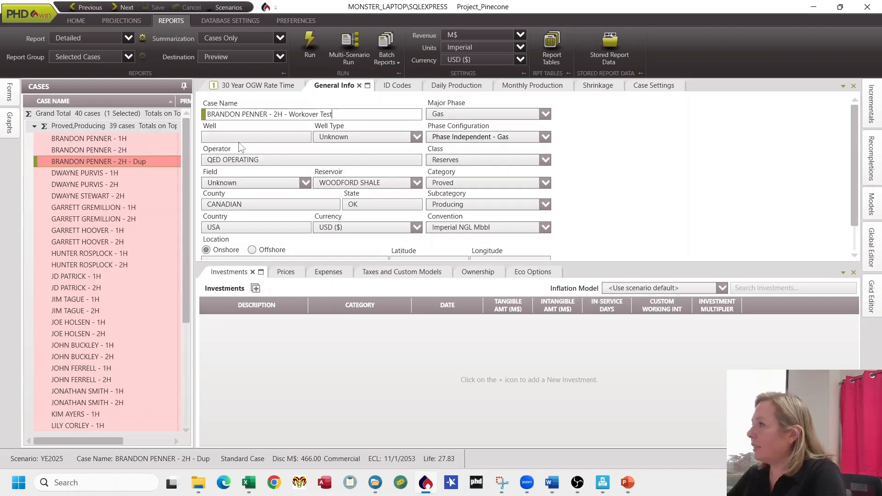
left_click(236, 137)
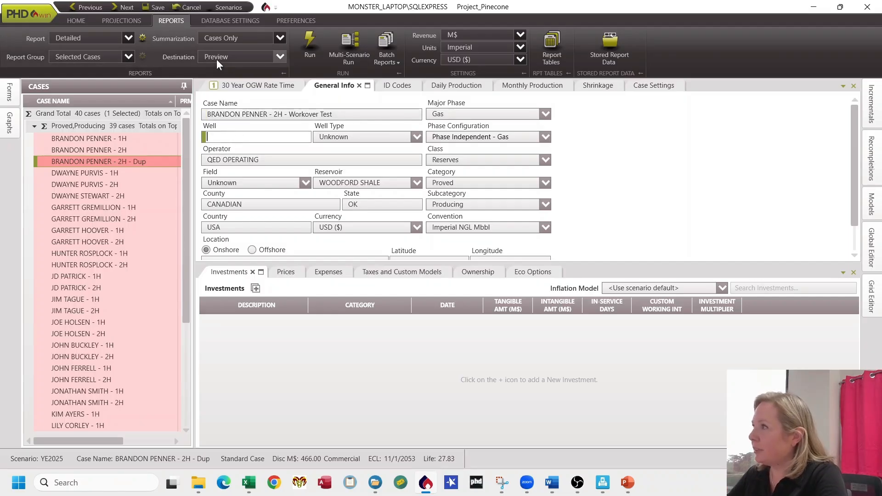
left_click(155, 9)
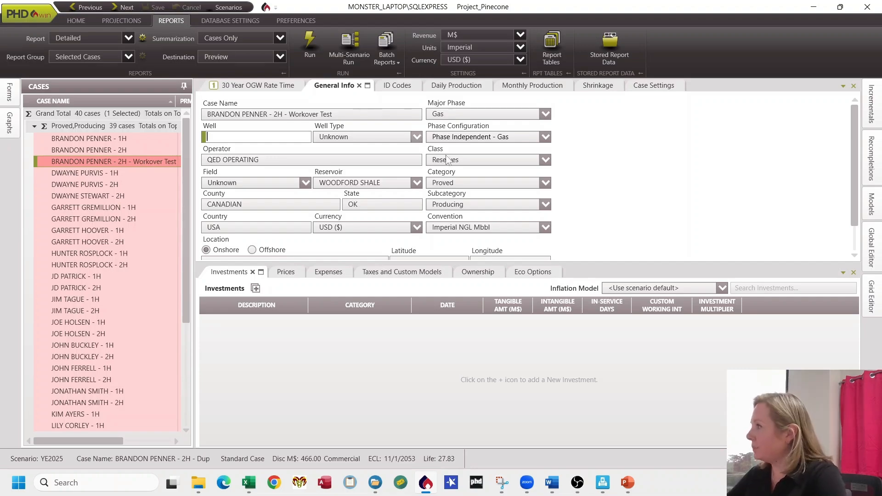
Step: Change the case's subcategory to Non-Producing and save
left_click(486, 204)
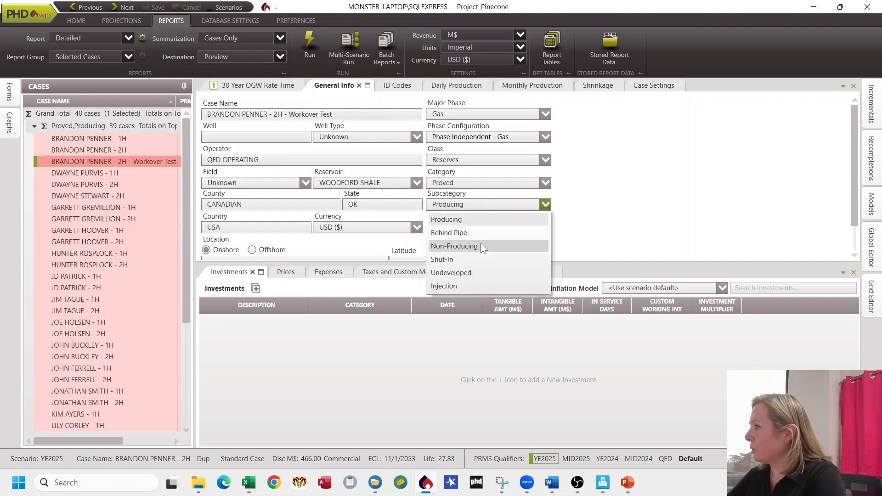
left_click(483, 247)
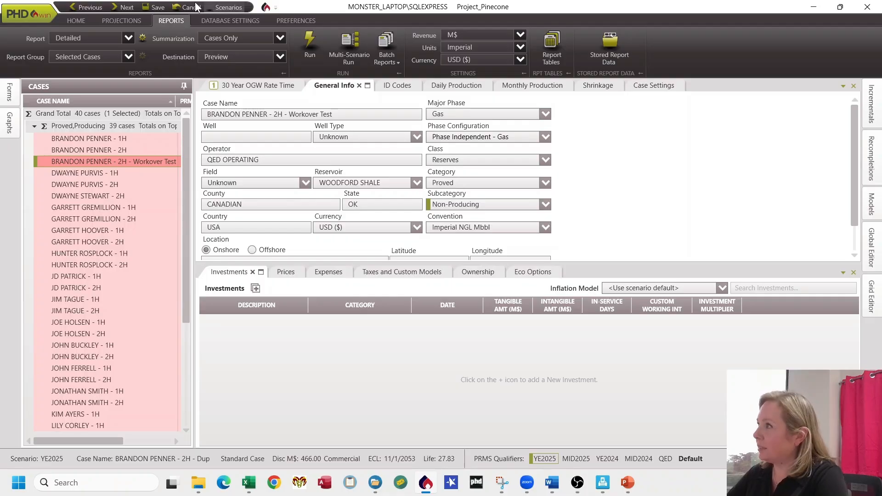
left_click(159, 7)
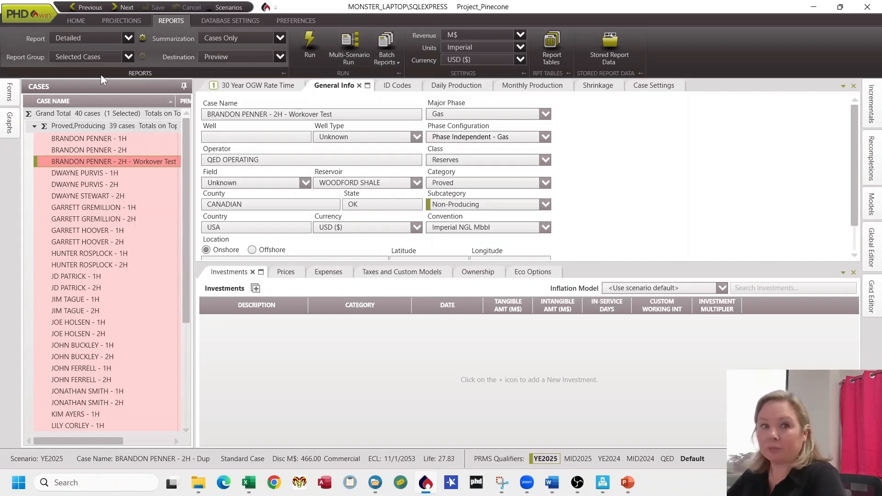
Step: Refresh the case list, select the Workover Test case, and split its gas forecast with a new segment at 01/01/2027
left_click(78, 22)
left_click(464, 49)
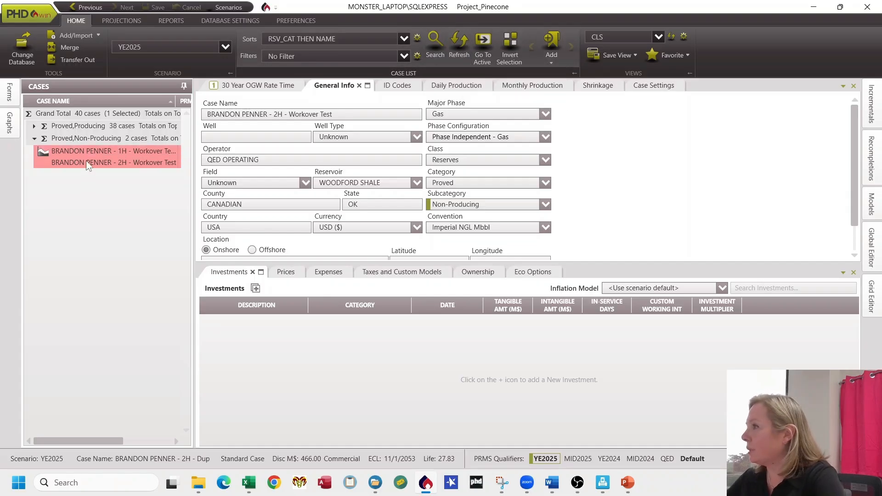
left_click(110, 164)
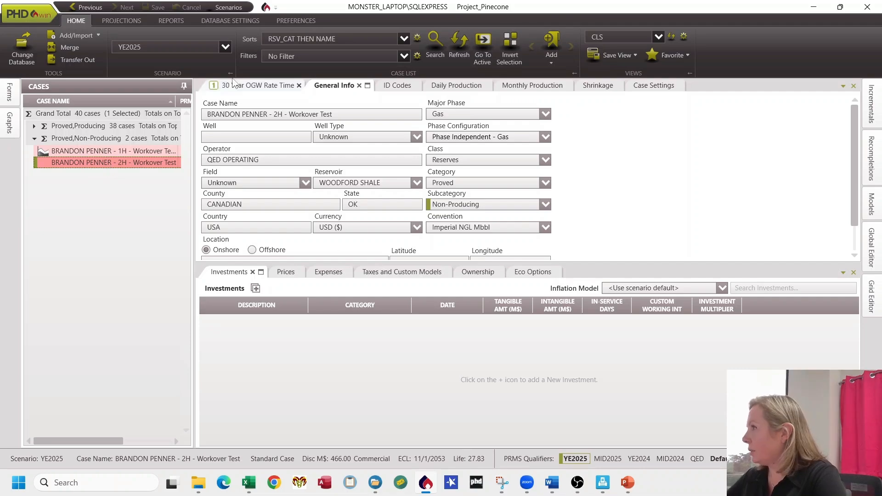
left_click(263, 90)
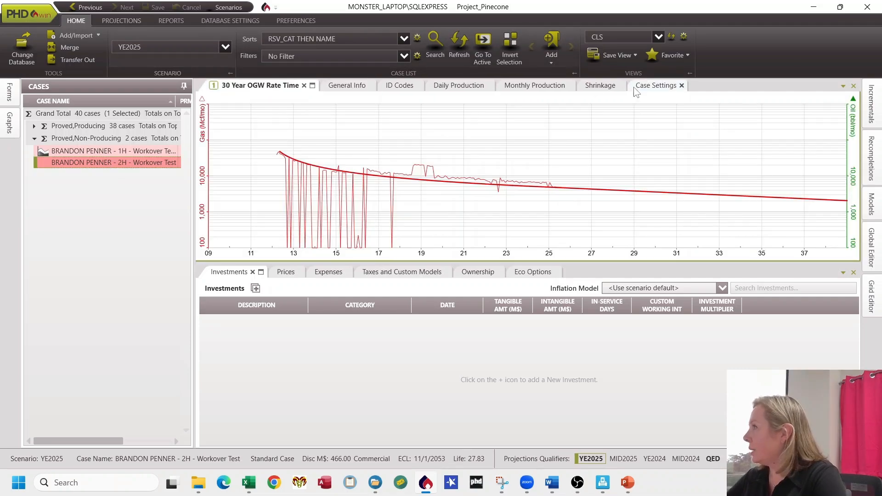
left_click(127, 21)
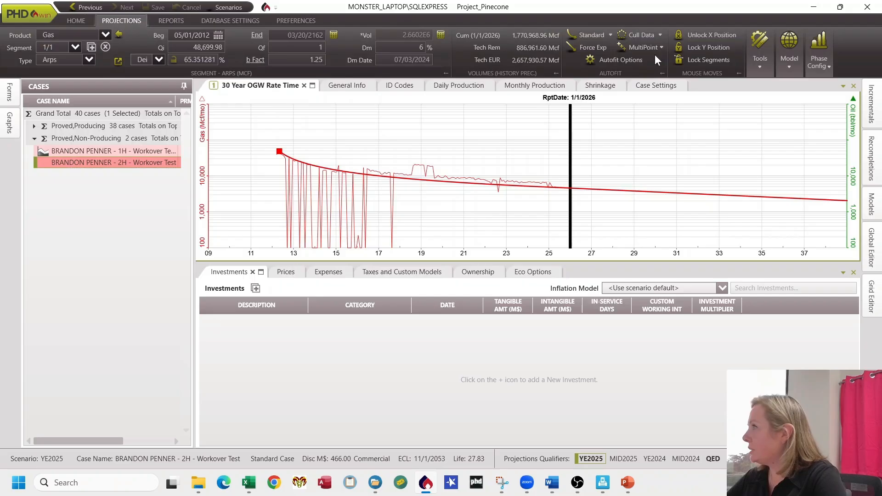
left_click(763, 65)
left_click(774, 88)
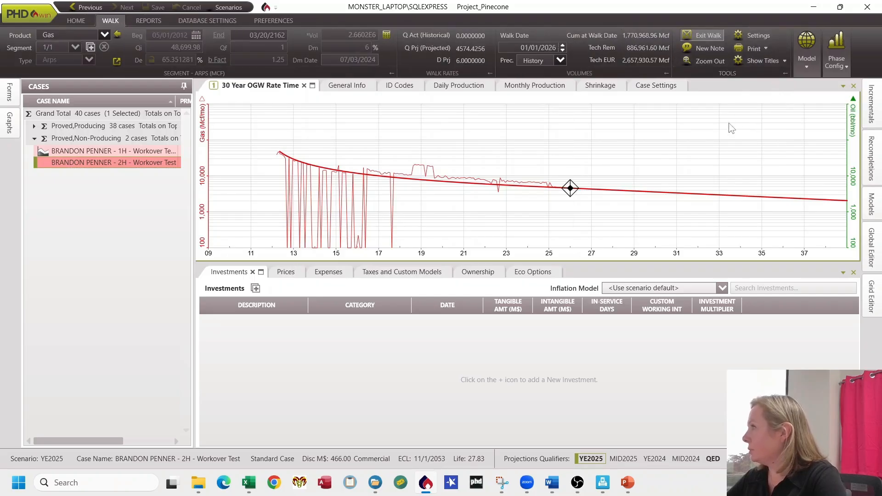
left_click(537, 50)
type("01/0")
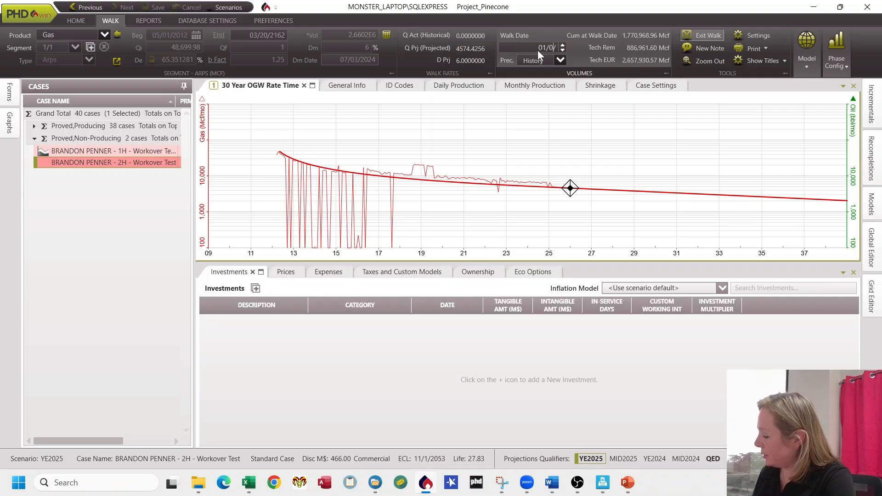
type("1/2027")
key("Return")
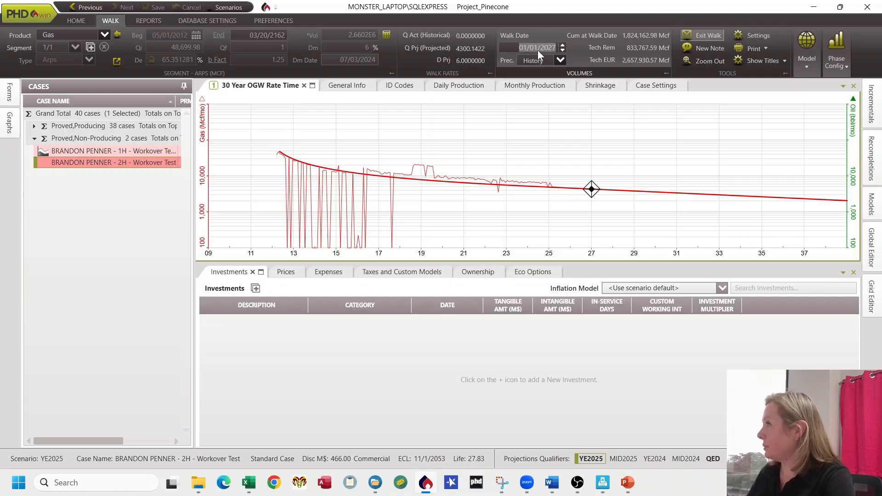
left_click(90, 46)
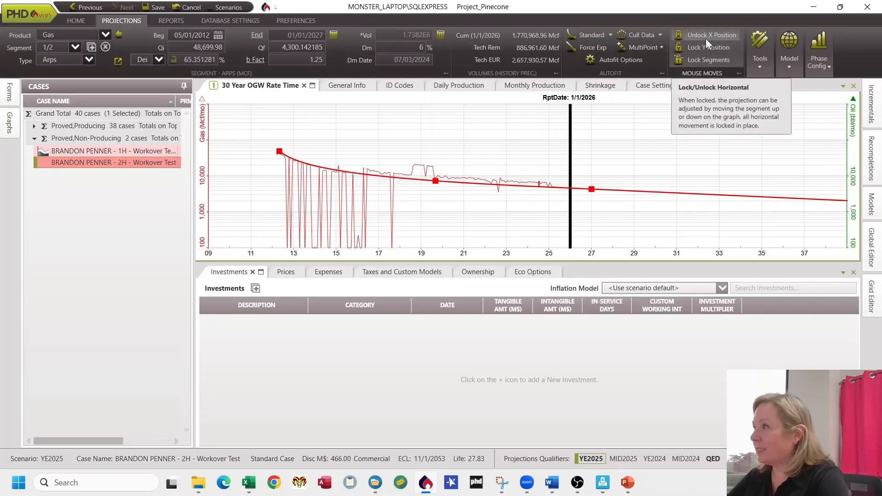
Step: Select the second forecast segment, 2/2
left_click(75, 47)
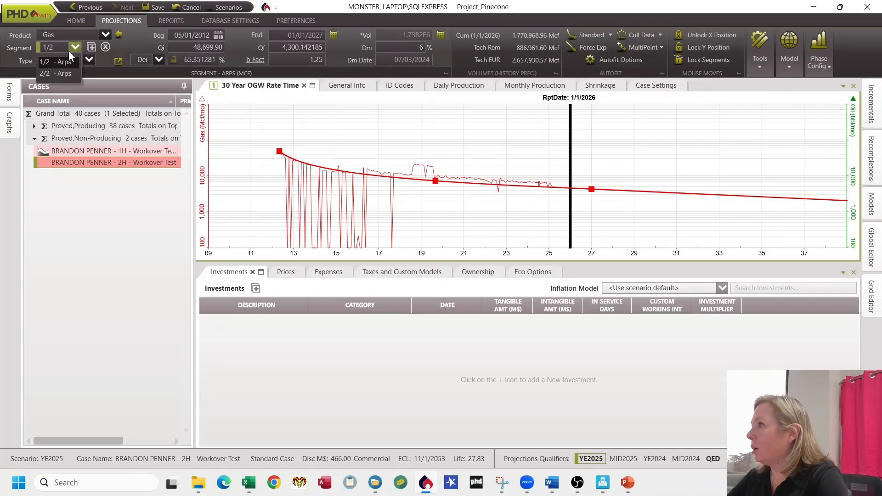
left_click(62, 74)
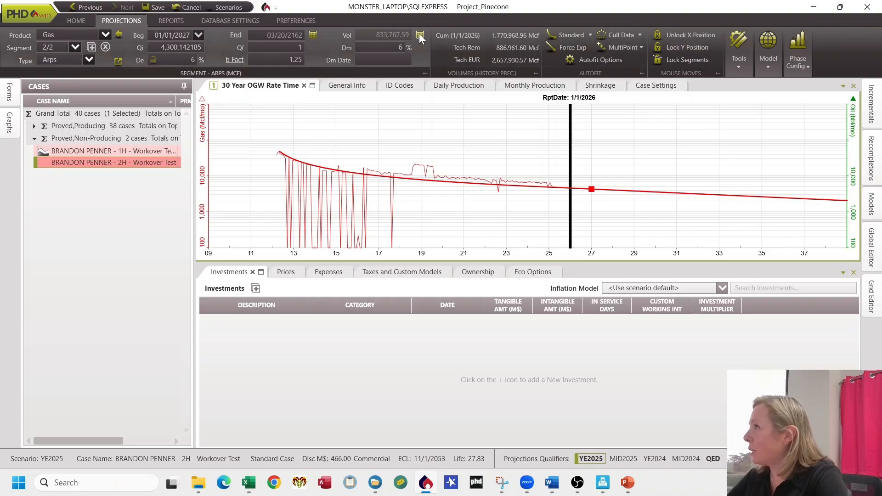
left_click_drag(421, 38, 214, 57)
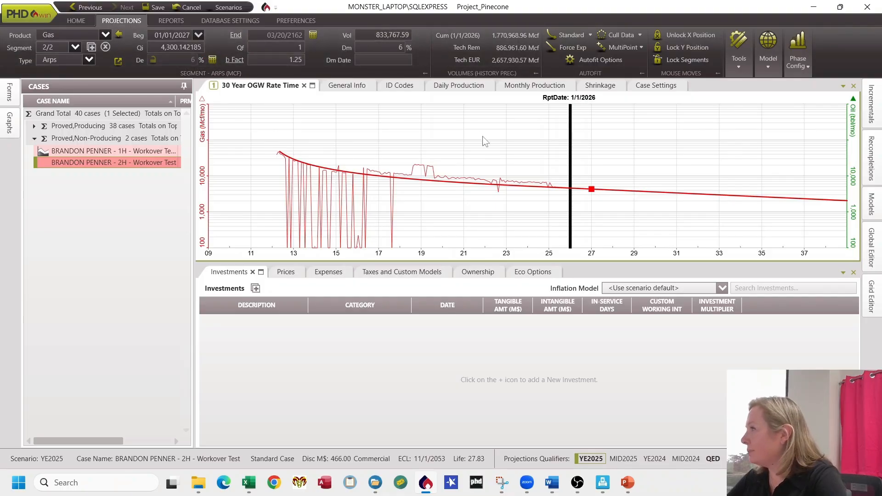
Step: Capture a snip of the forecast volume figures with the Snipping Tool
left_click(504, 483)
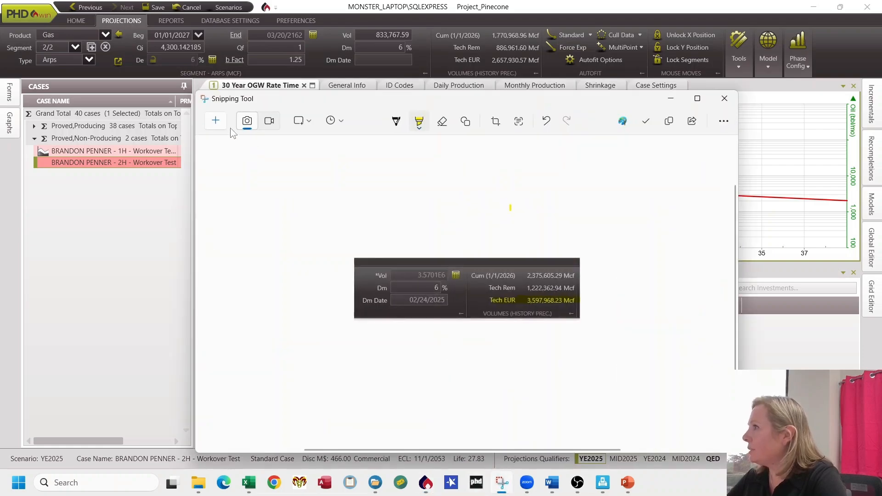
left_click(218, 122)
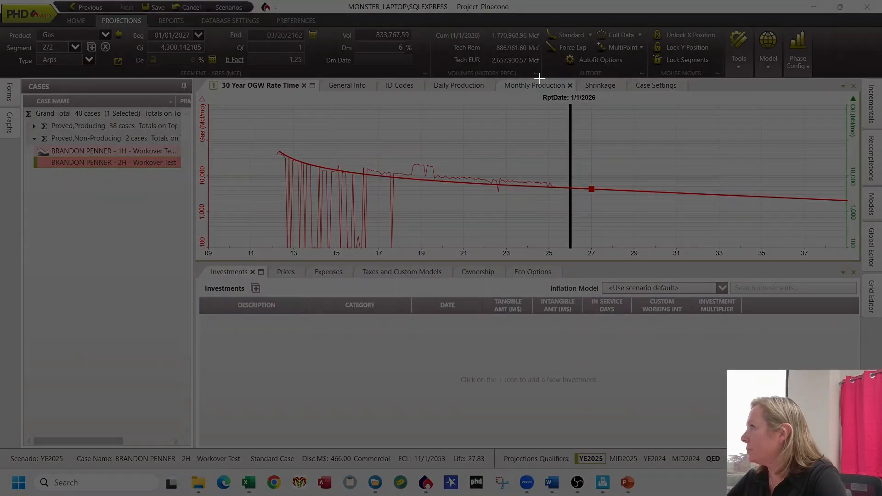
left_click_drag(540, 79, 379, 16)
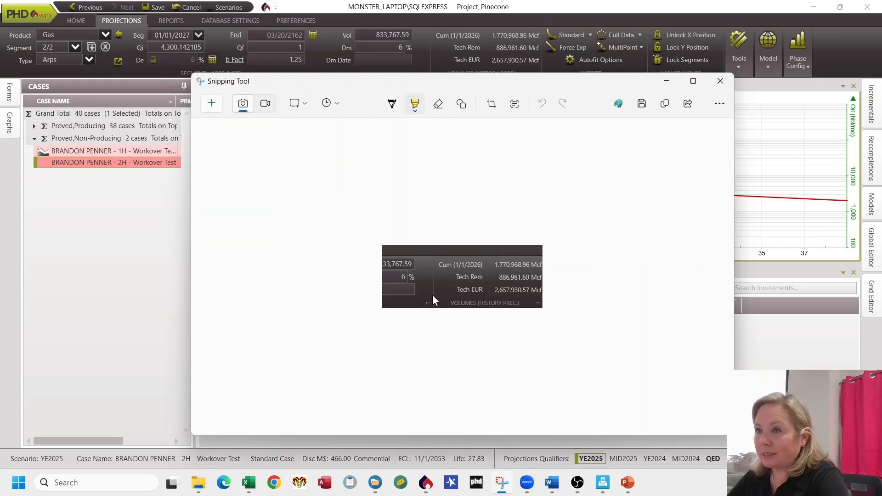
left_click(150, 245)
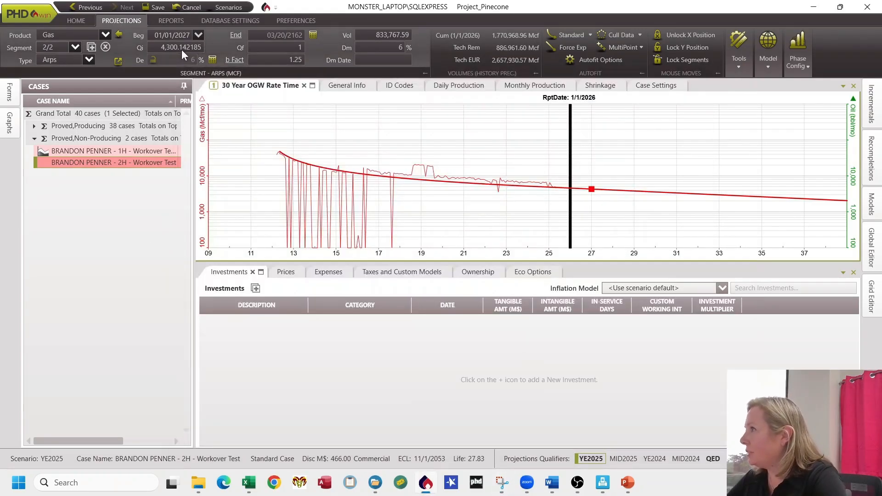
Step: Switch to Excel and enter 4300 in cell A1 to calculate its 1.2 uplift
left_click(248, 482)
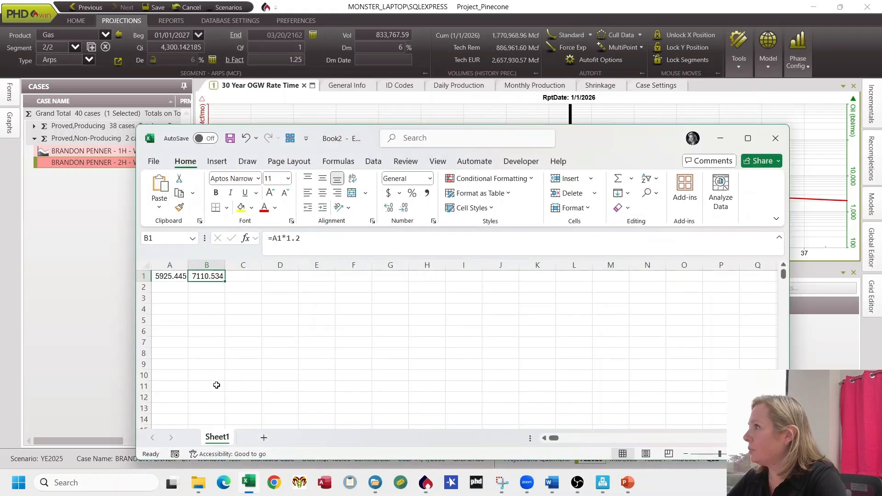
left_click(184, 276)
type("4300")
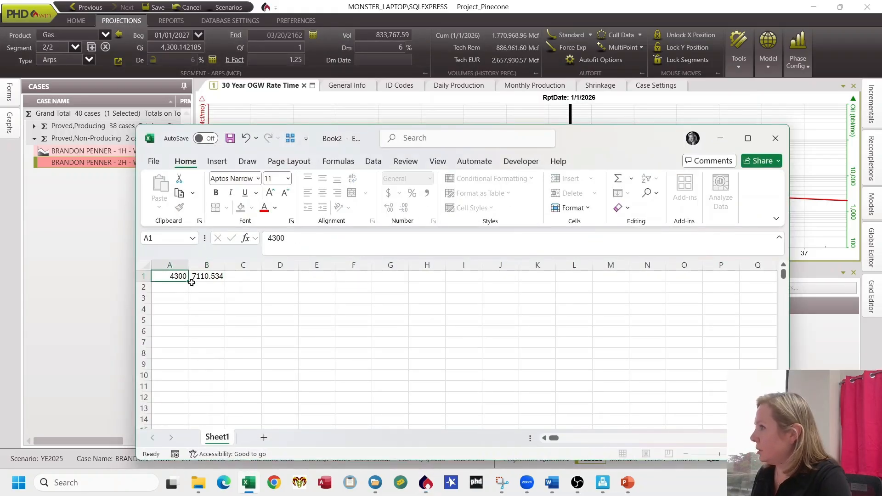
key("Return")
Step: Set the second segment's initial rate Qi to 5160
left_click(166, 49)
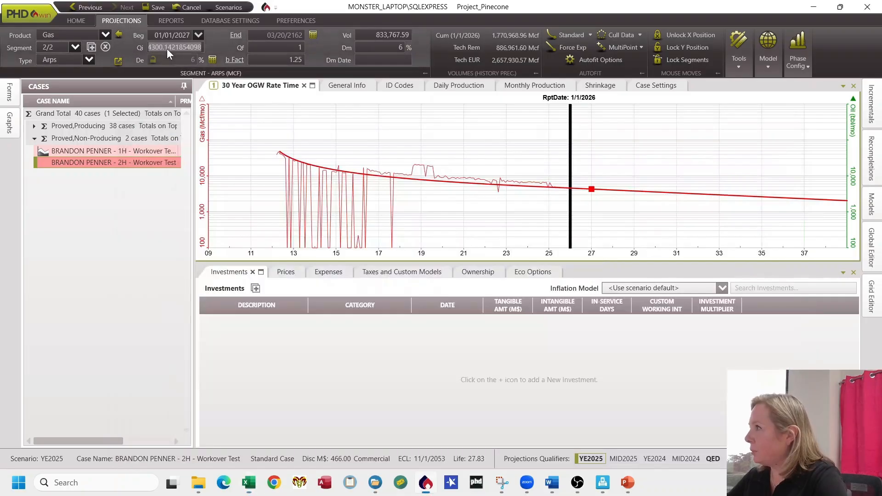
type("5160")
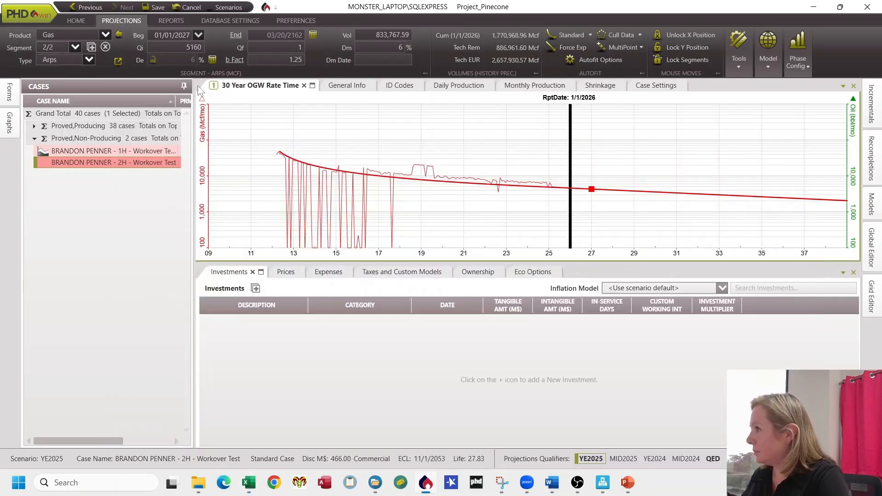
key("Return")
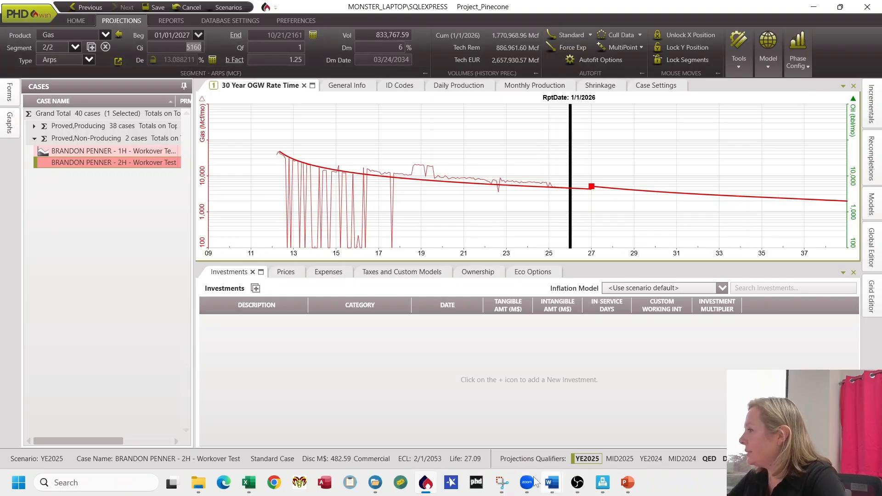
Step: Save the Workover Test case with the uplifted forecast
left_click(504, 482)
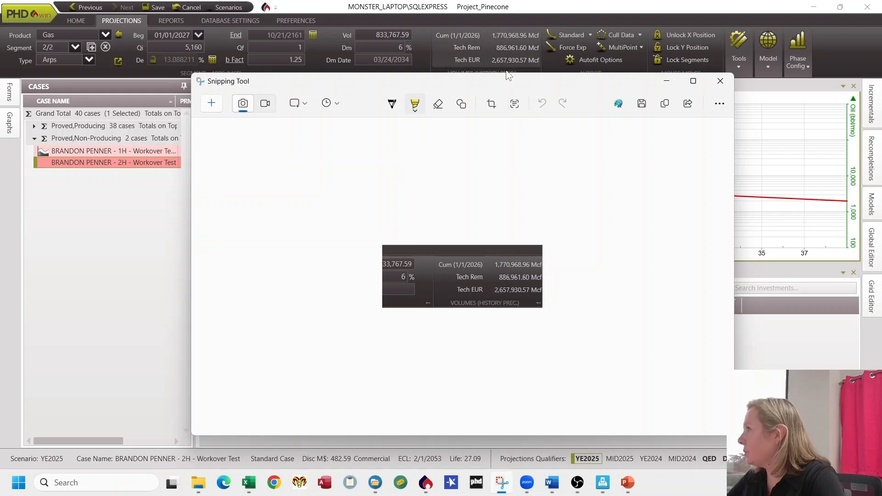
left_click(122, 302)
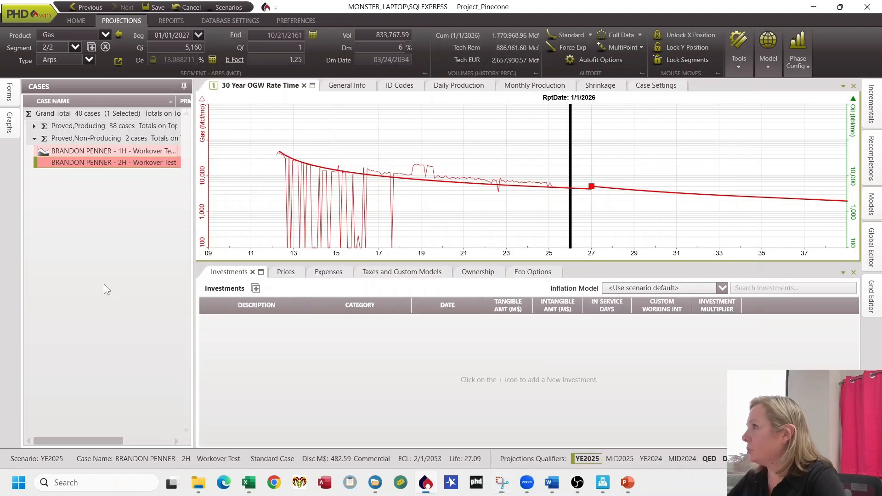
left_click(156, 8)
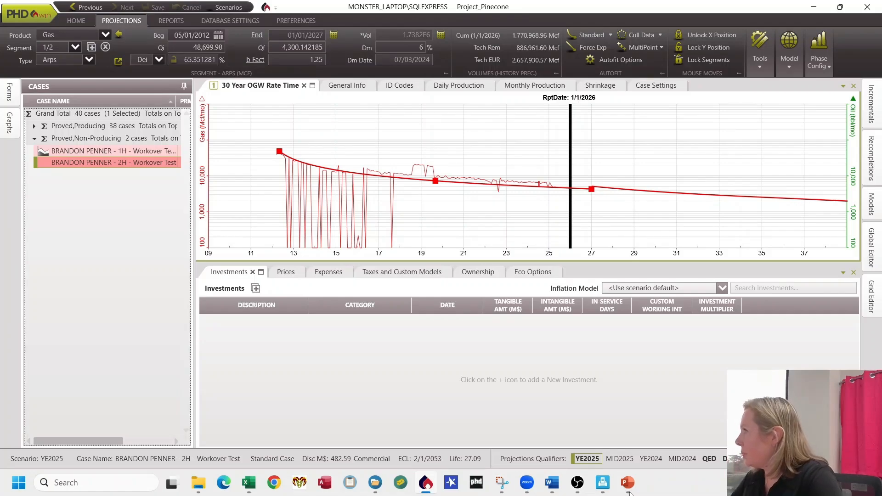
Step: Open Incrementals and link BRANDON PENNER - 2H as the base case for the Workover Test case
left_click(872, 105)
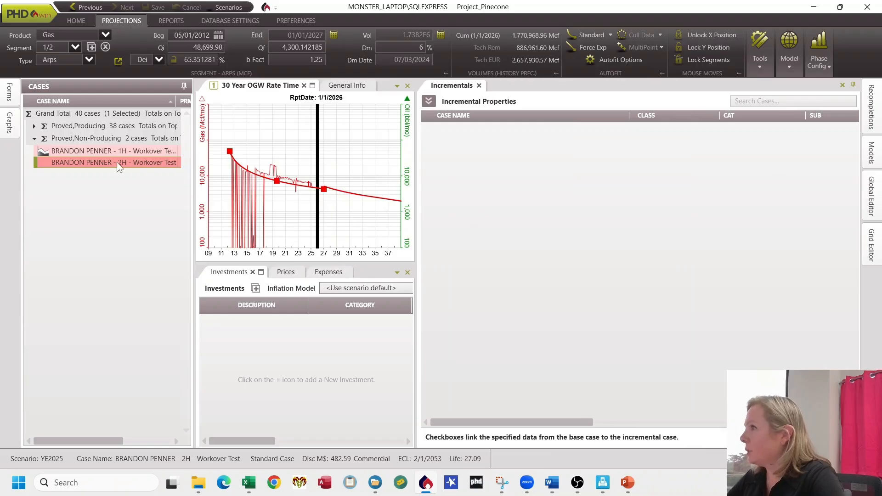
left_click(34, 125)
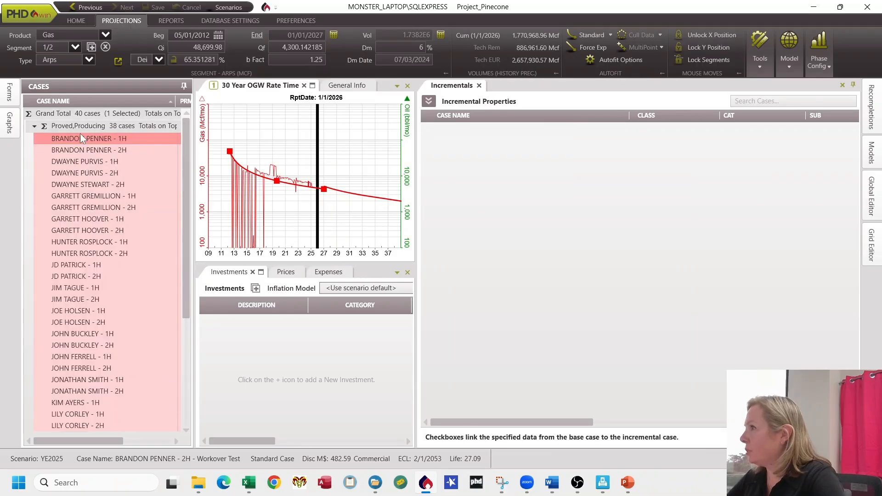
left_click(84, 148)
left_click_drag(84, 148, 461, 159)
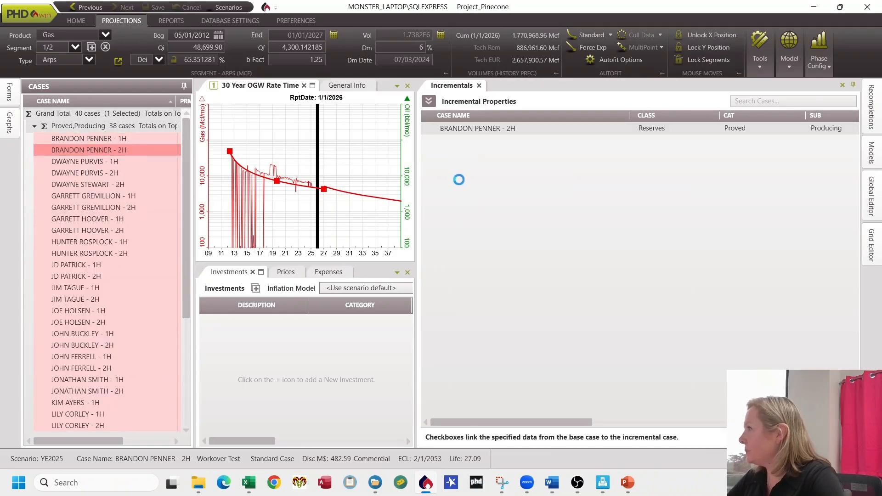
Step: Add the BRANDON PENNER - 2H - Workover Test case to the incremental tree under BRANDON PENNER - 2H
left_click(34, 125)
left_click_drag(70, 161, 491, 134)
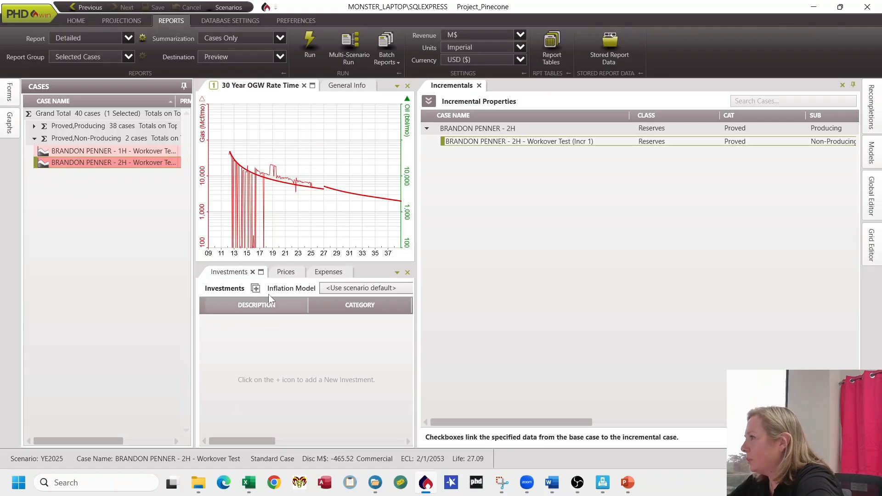
Step: Add a new investment to the workover test case, describe it as Workover and set its category to Workover
left_click(255, 287)
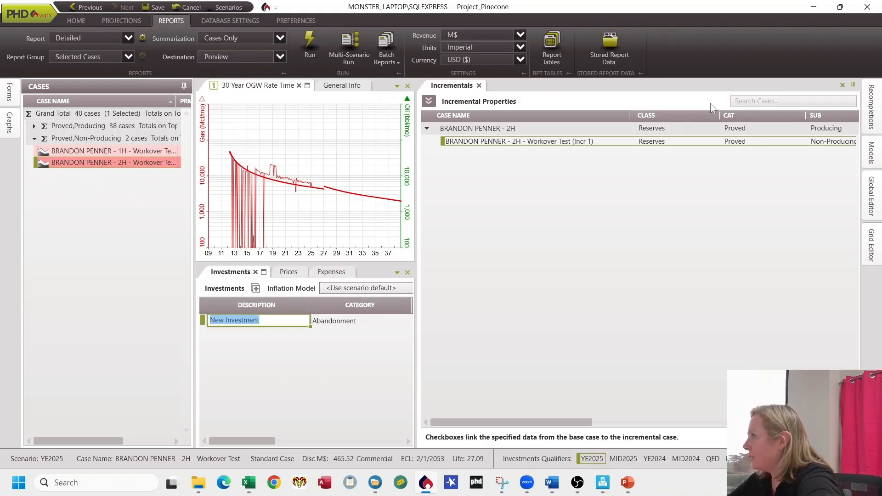
left_click(854, 89)
left_click(255, 324)
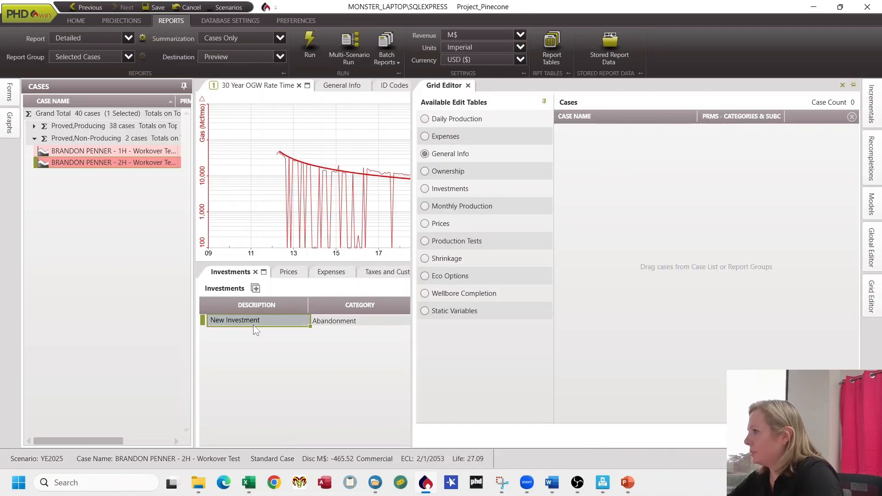
type("Workover")
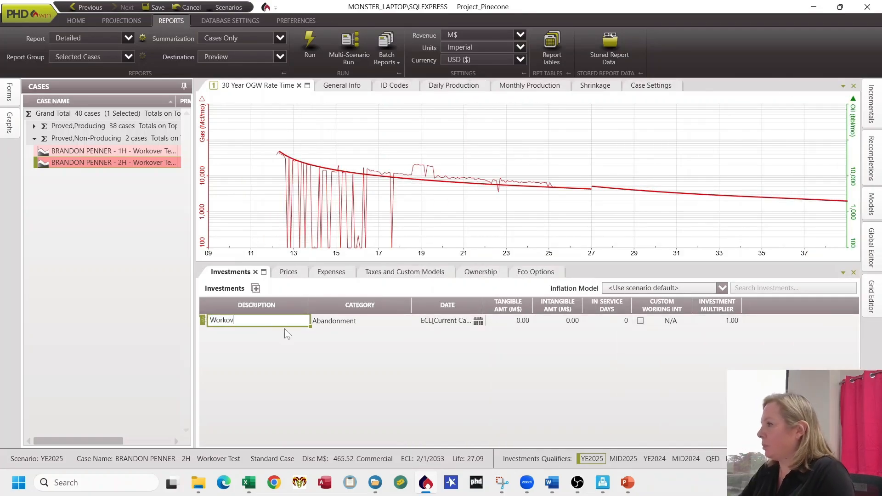
key("Tab")
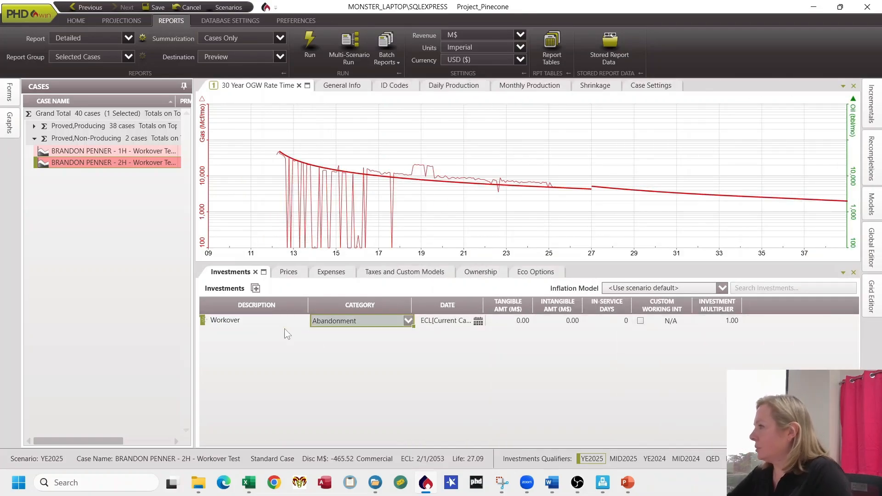
left_click(408, 320)
left_click(355, 413)
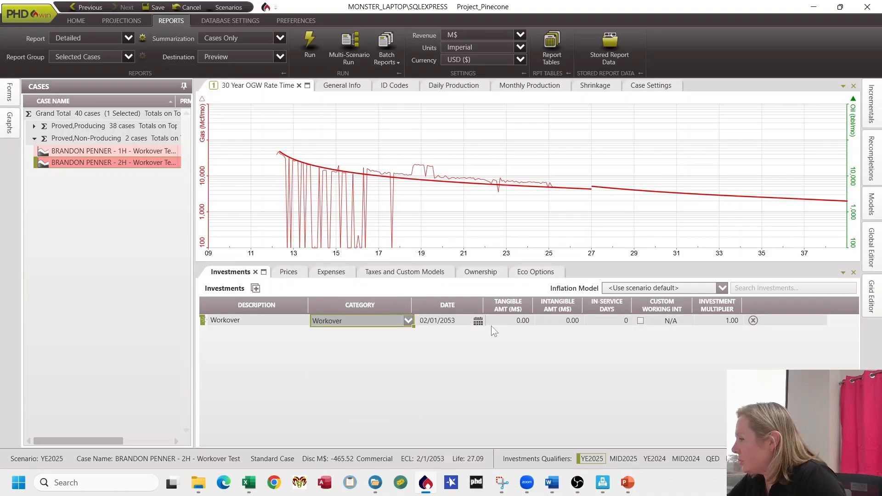
Step: Set the Workover investment date to a hard date of 01/01/2027
left_click(478, 322)
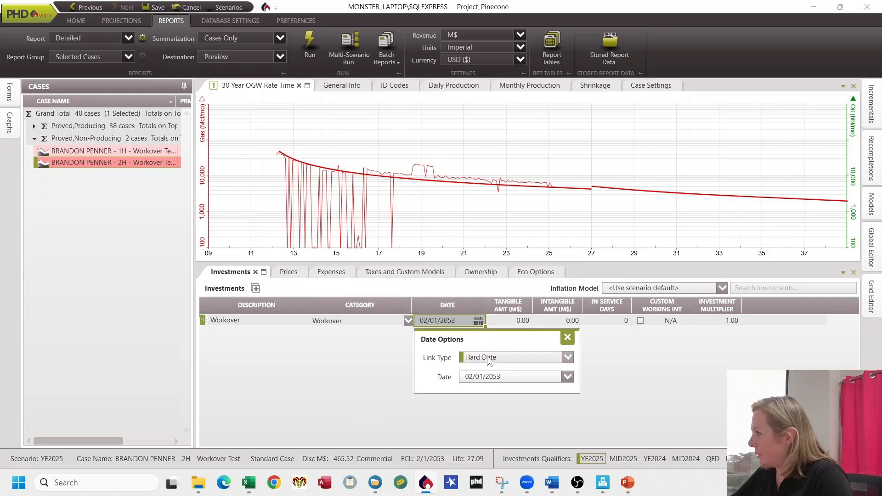
left_click(505, 377)
type("01/01/2027")
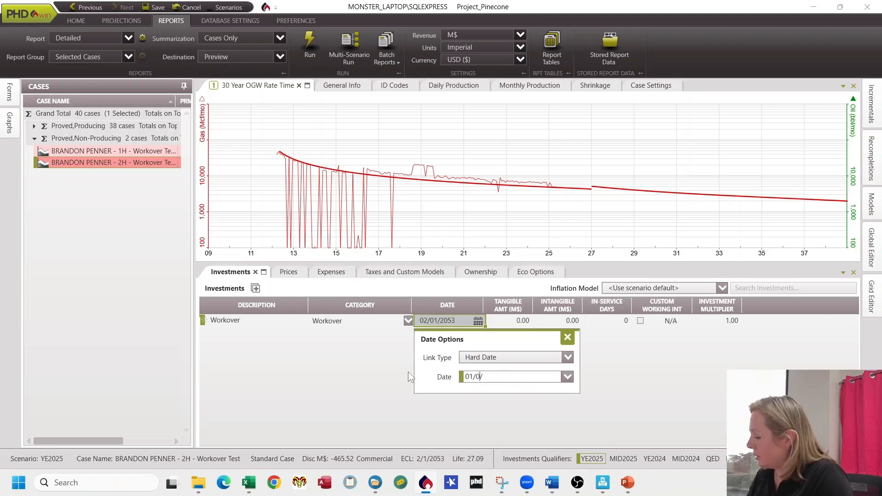
key("Return")
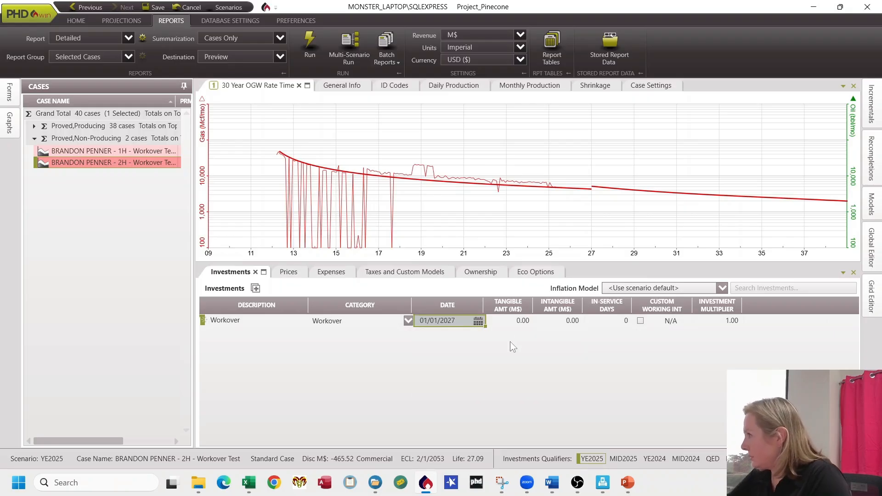
Step: Enter a tangible amount of 75 M$ for the Workover investment and save the case
left_click(510, 320)
type("75")
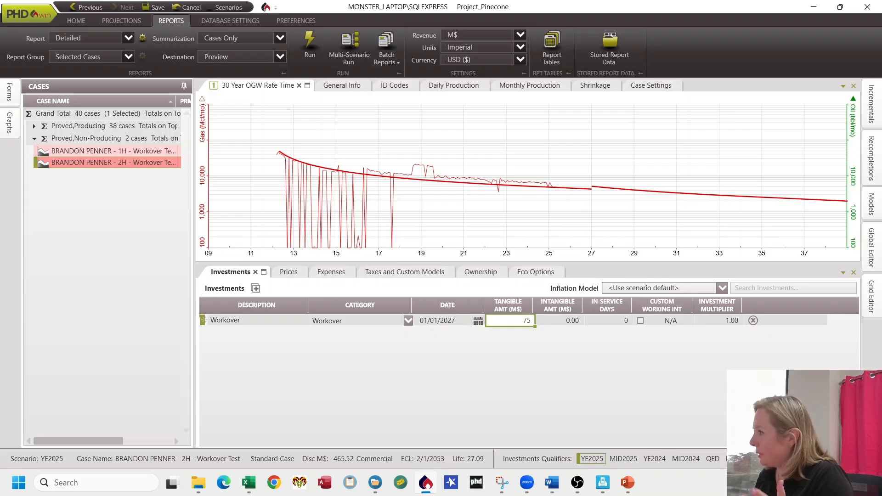
key("Tab")
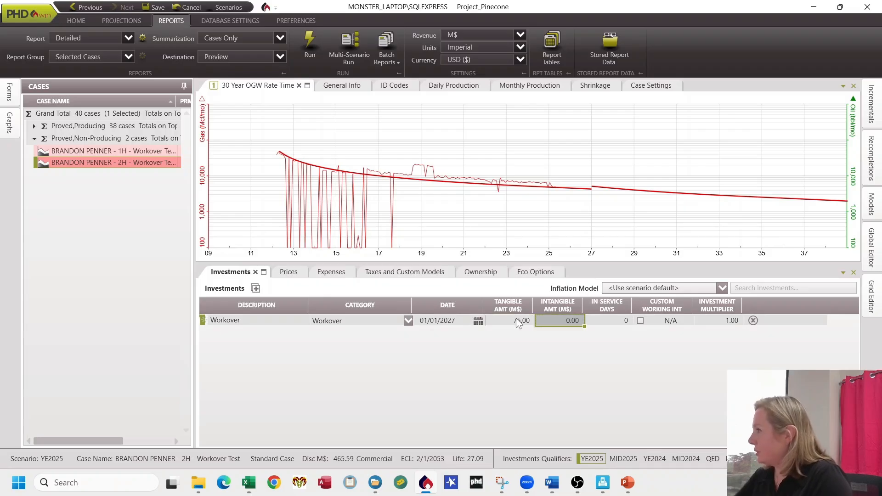
left_click(156, 8)
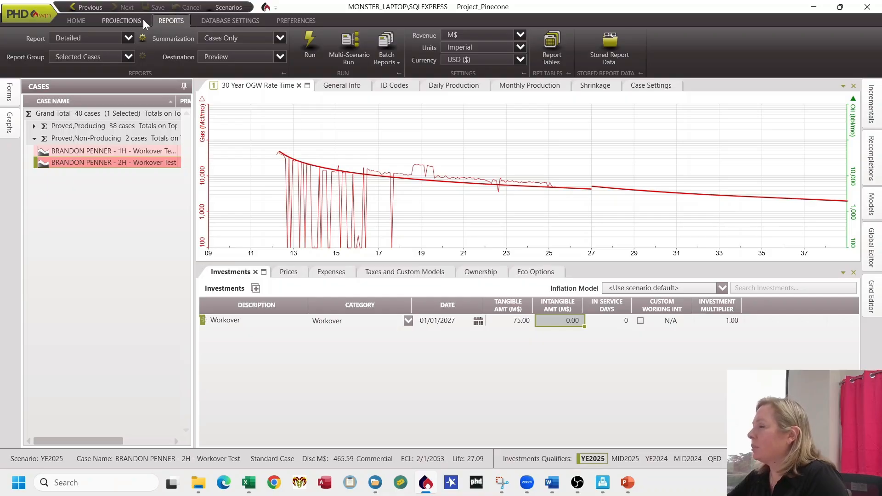
Step: Run a Detailed report for the current case with Cases Only summarization and review its economic projection
left_click(129, 38)
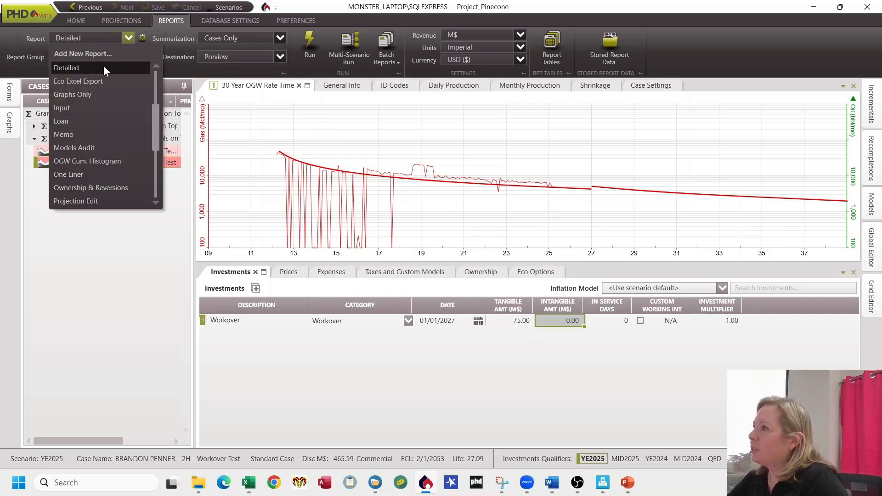
left_click(103, 67)
left_click(124, 57)
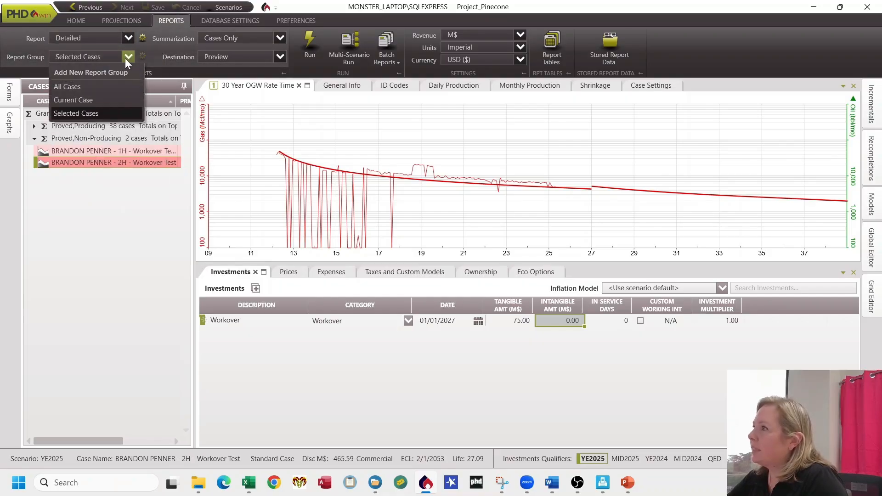
left_click(96, 99)
left_click(281, 38)
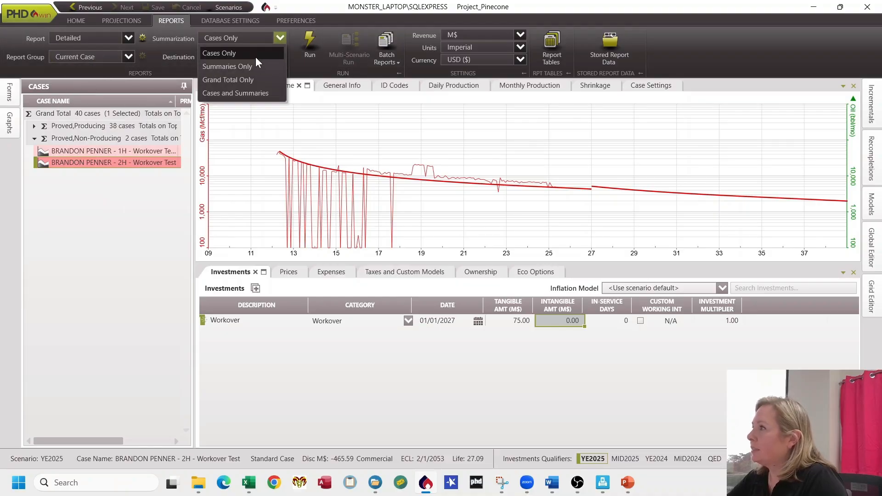
left_click(255, 57)
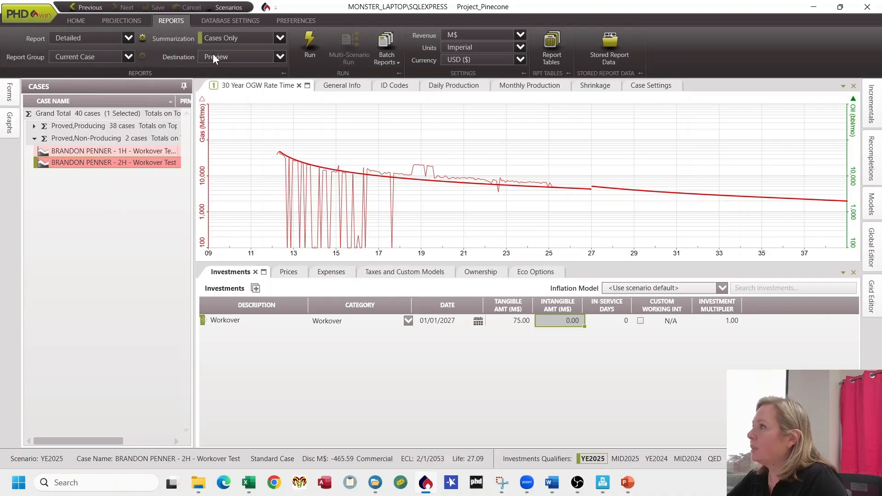
left_click(306, 56)
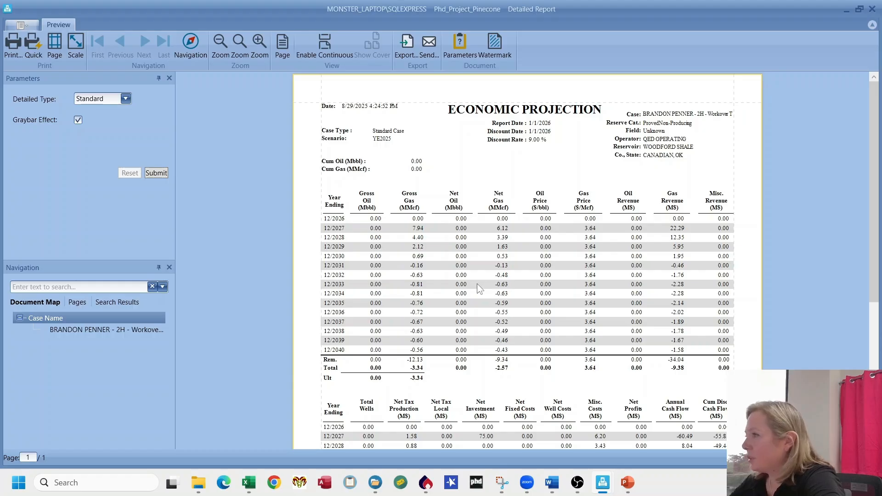
scroll(541, 257, "down", 5)
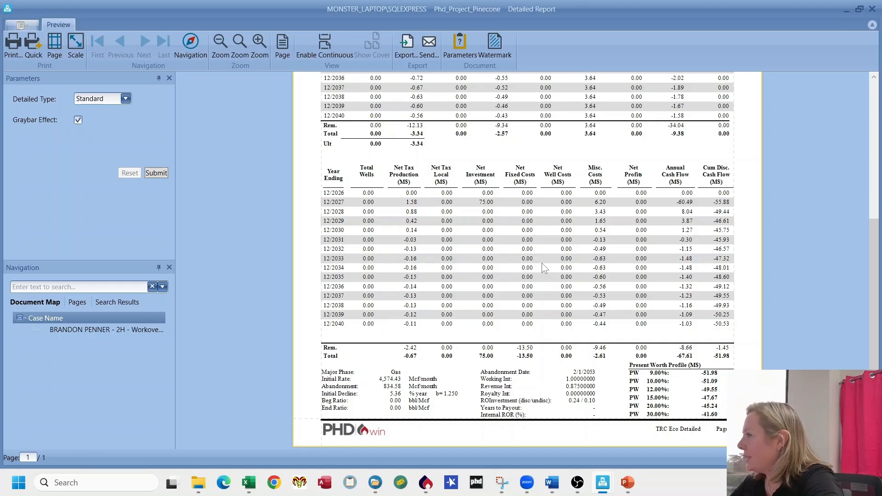
Step: Switch to PowerPoint and advance from the steps summary slide to the closing slide
left_click(627, 482)
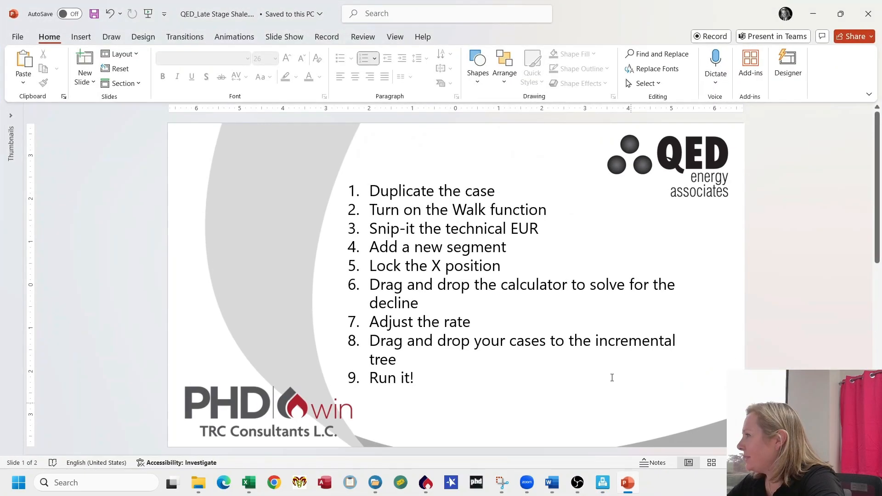
scroll(501, 337, "down", 1)
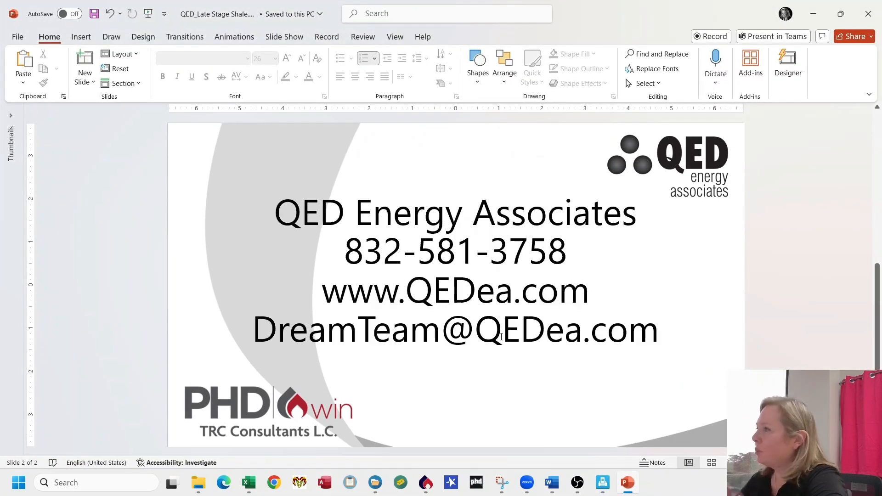